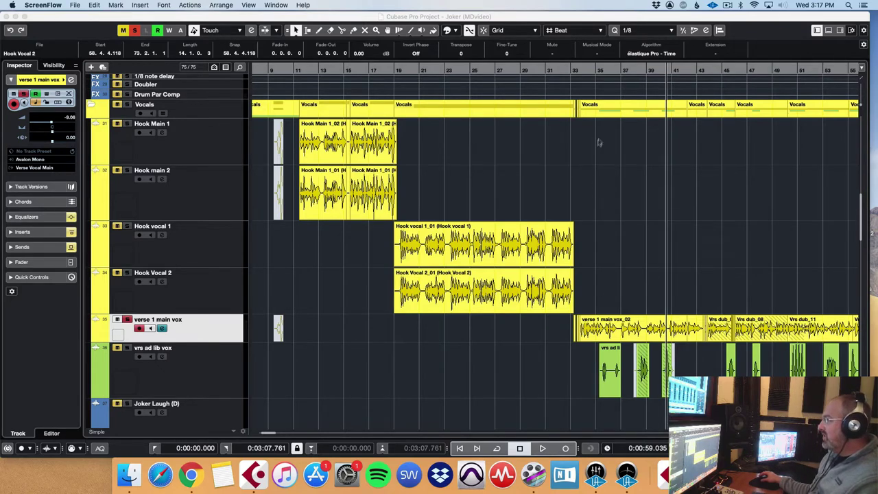
Clear the event selection and place the playback cursor at bar 33, where the first verse vocal begins.
{"action": "left_click", "coordinate": [639, 214]}
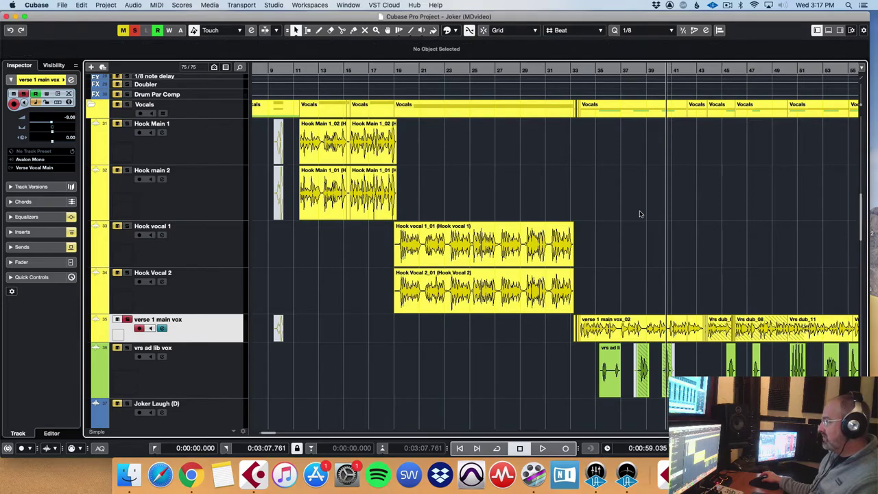
{"action": "left_click", "coordinate": [574, 68]}
{"action": "scroll", "coordinate": [643, 314], "scroll_direction": "down", "scroll_amount": 2}
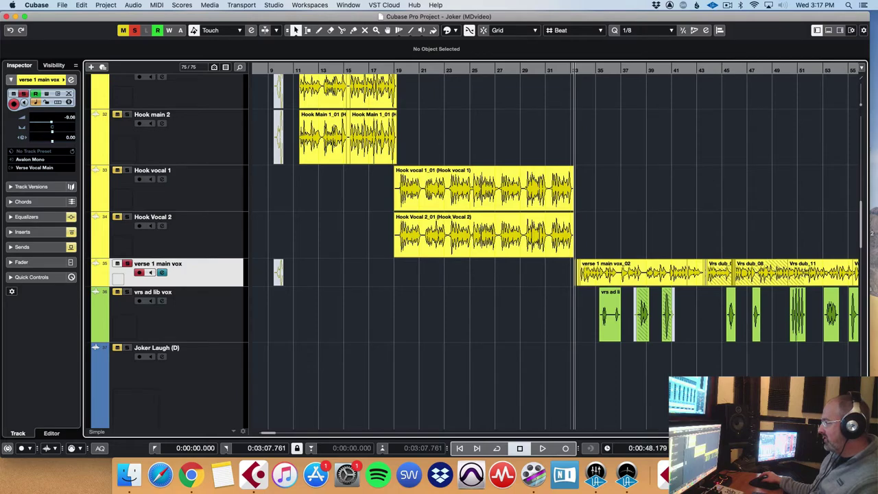
Examine the full song arrangement from the hook and verse vocals through the Joker Laugh, buss, drum and instrumental tracks.
{"action": "key", "text": "g"}
{"action": "key", "text": "g"}
{"action": "scroll", "coordinate": [473, 247], "scroll_direction": "up", "scroll_amount": 2}
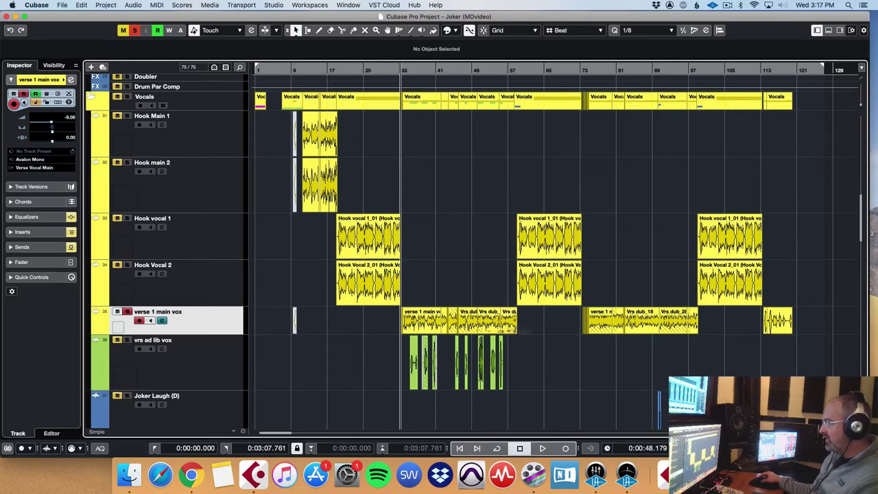
{"action": "scroll", "coordinate": [755, 330], "scroll_direction": "down", "scroll_amount": 2}
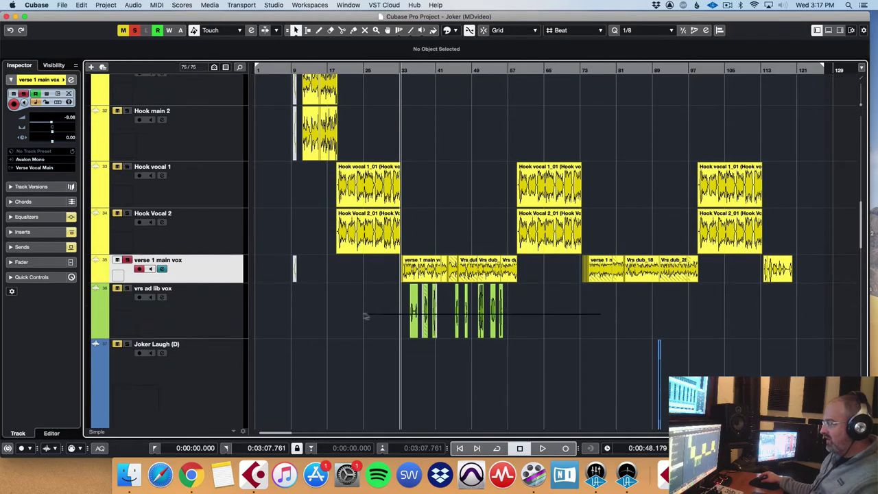
{"action": "scroll", "coordinate": [547, 375], "scroll_direction": "down", "scroll_amount": 10}
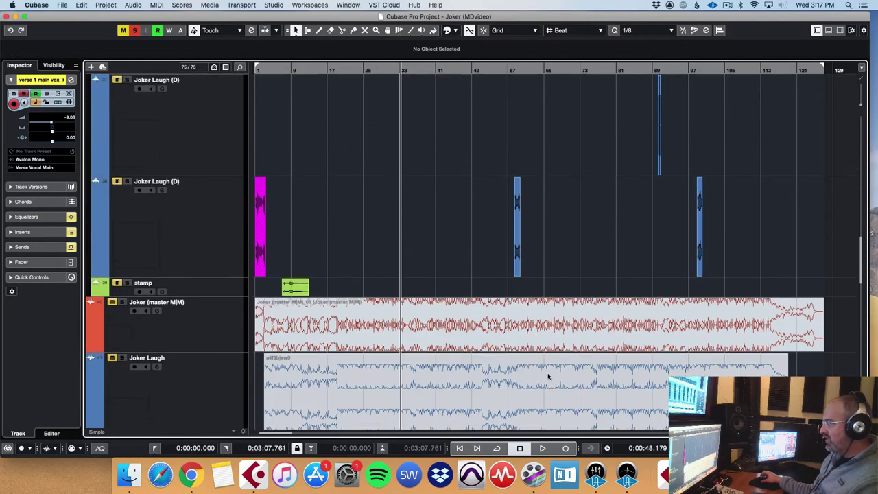
{"action": "scroll", "coordinate": [548, 376], "scroll_direction": "up", "scroll_amount": 1}
{"action": "left_click_drag", "start_coordinate": [760, 273], "coordinate": [206, 199]}
{"action": "scroll", "coordinate": [374, 274], "scroll_direction": "down", "scroll_amount": 12}
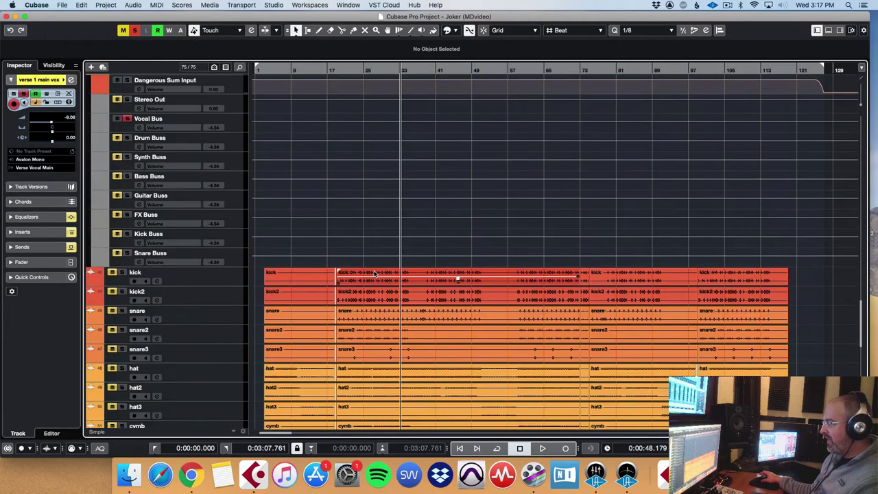
{"action": "scroll", "coordinate": [375, 274], "scroll_direction": "down", "scroll_amount": 8}
{"action": "scroll", "coordinate": [374, 274], "scroll_direction": "up", "scroll_amount": 1}
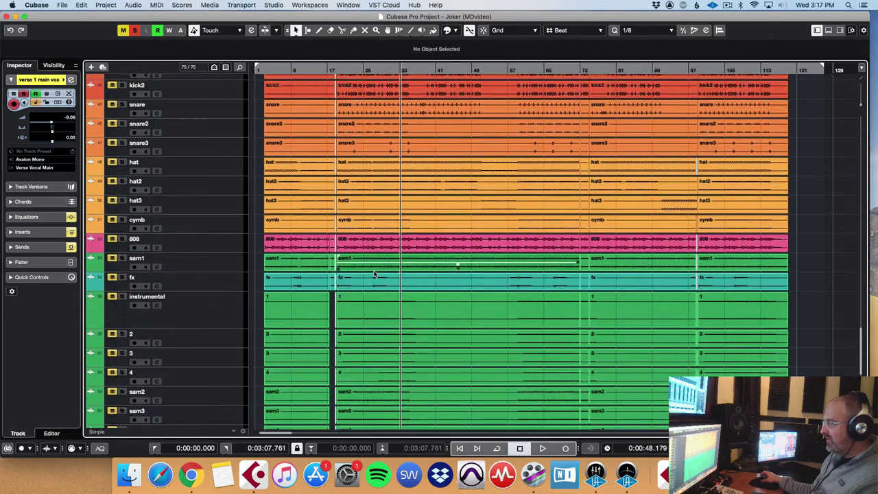
{"action": "scroll", "coordinate": [375, 274], "scroll_direction": "up", "scroll_amount": 20}
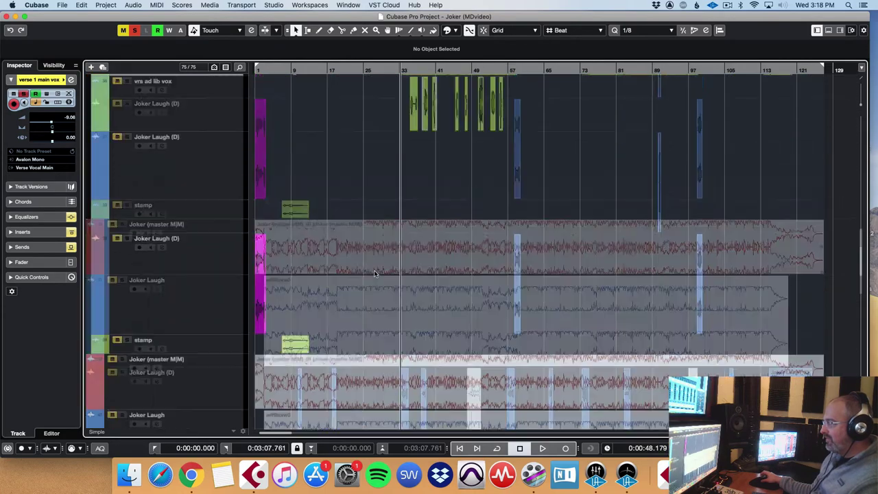
{"action": "scroll", "coordinate": [375, 274], "scroll_direction": "up", "scroll_amount": 5}
Switch between the vrs ad lib vox and verse 1 main vox tracks, leaving verse 1 main vox selected.
{"action": "left_click", "coordinate": [240, 286]}
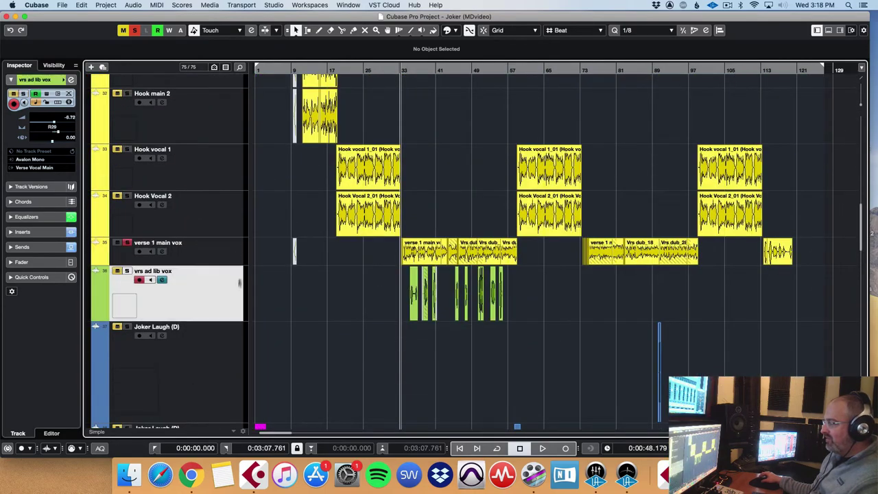
{"action": "left_click", "coordinate": [237, 261]}
{"action": "left_click", "coordinate": [237, 275]}
{"action": "left_click", "coordinate": [233, 257]}
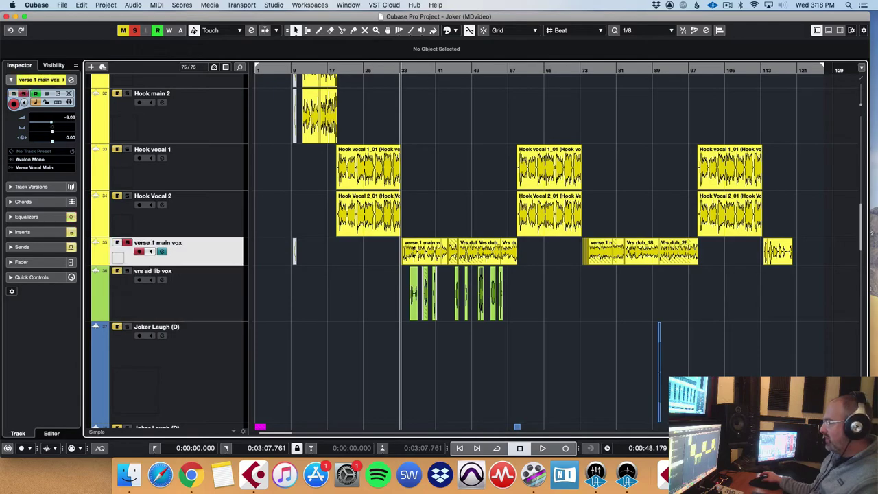
{"action": "key", "text": "h"}
{"action": "key", "text": "h"}
{"action": "key", "text": "h"}
{"action": "key", "text": "h"}
{"action": "key", "text": "g"}
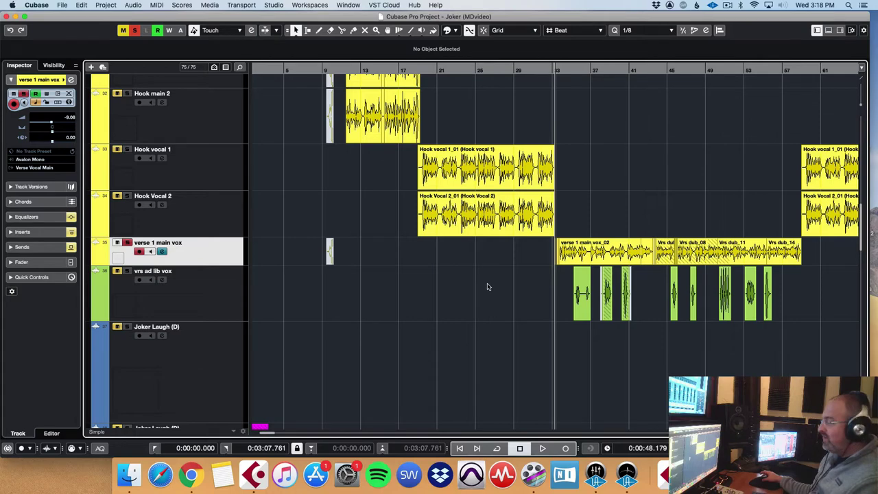
Select the verse 1 main vox_02 event on its track and audition the verse, stopping playback near bar 40.
{"action": "left_click", "coordinate": [205, 295]}
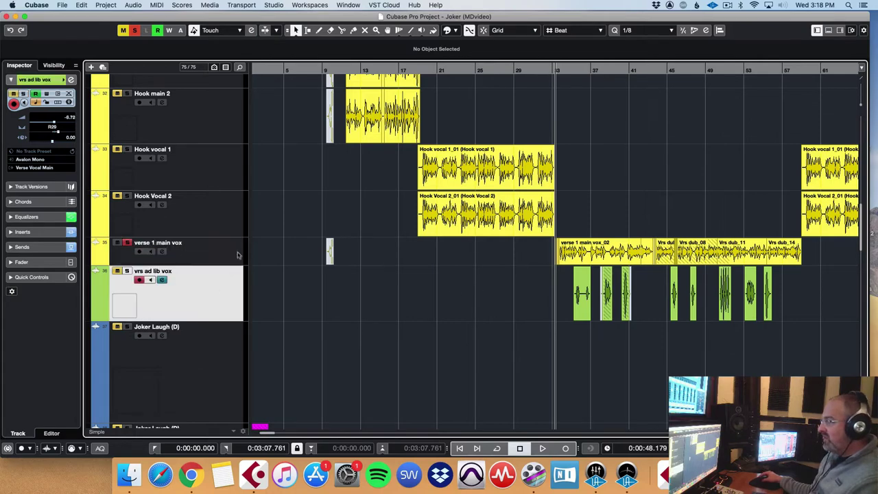
{"action": "left_click", "coordinate": [239, 254]}
{"action": "left_click", "coordinate": [593, 253]}
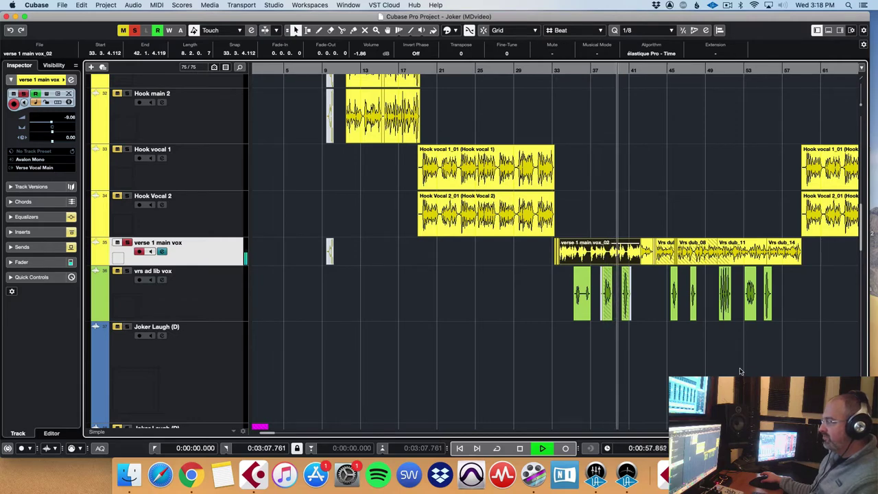
{"action": "key", "text": "space"}
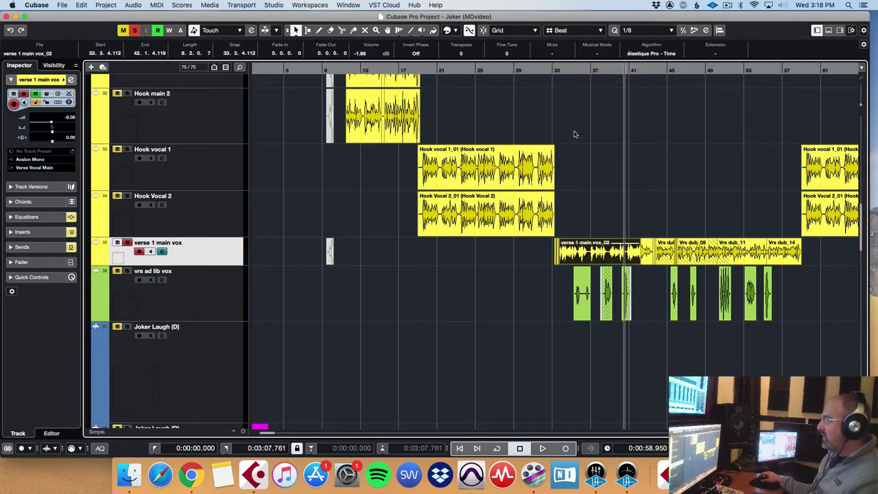
Play the verse from just before bar 33 while arranging the MannyM TripleD and UAD Neve 33609 plug-in windows together.
{"action": "left_click", "coordinate": [552, 70]}
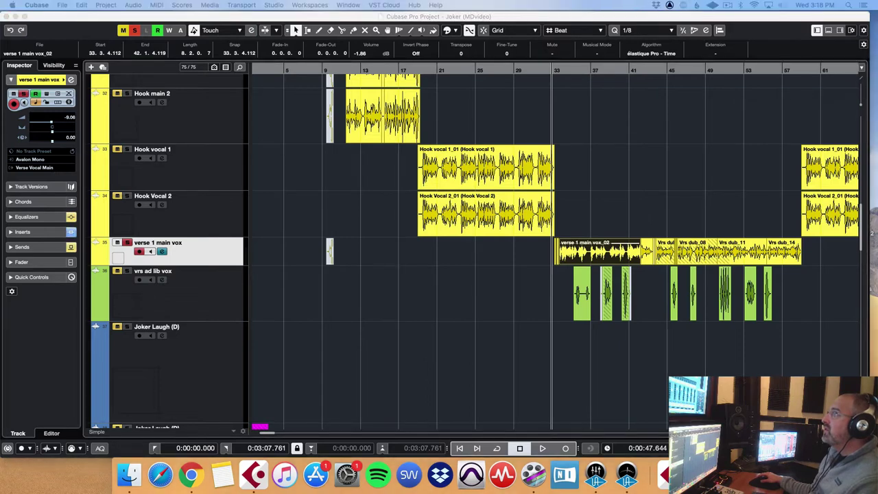
{"action": "left_click_drag", "start_coordinate": [241, 237], "coordinate": [349, 119]}
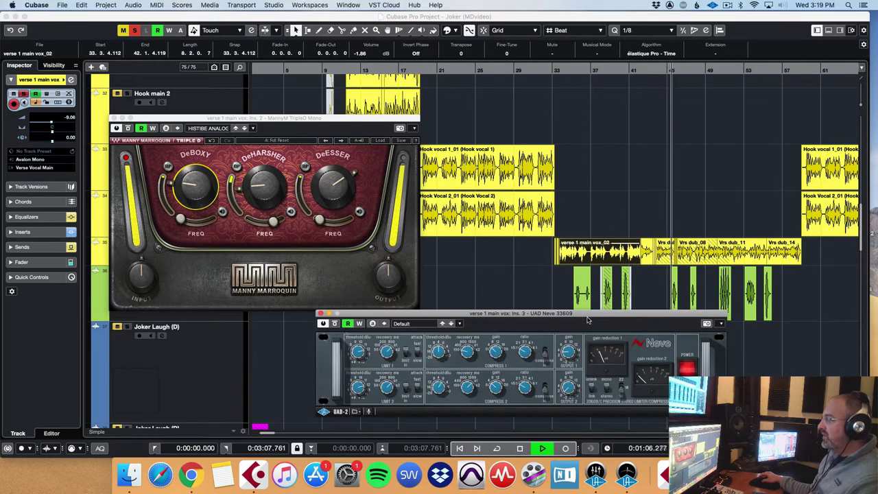
{"action": "left_click_drag", "start_coordinate": [588, 316], "coordinate": [342, 310]}
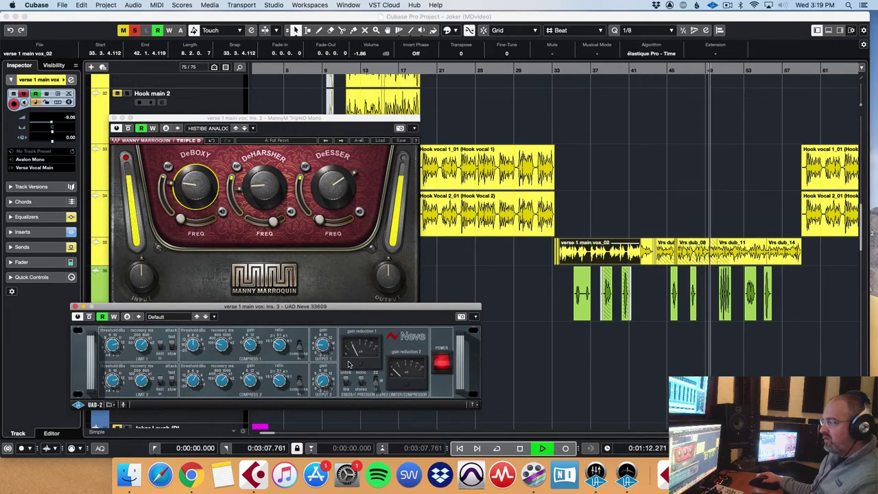
{"action": "key", "text": "space"}
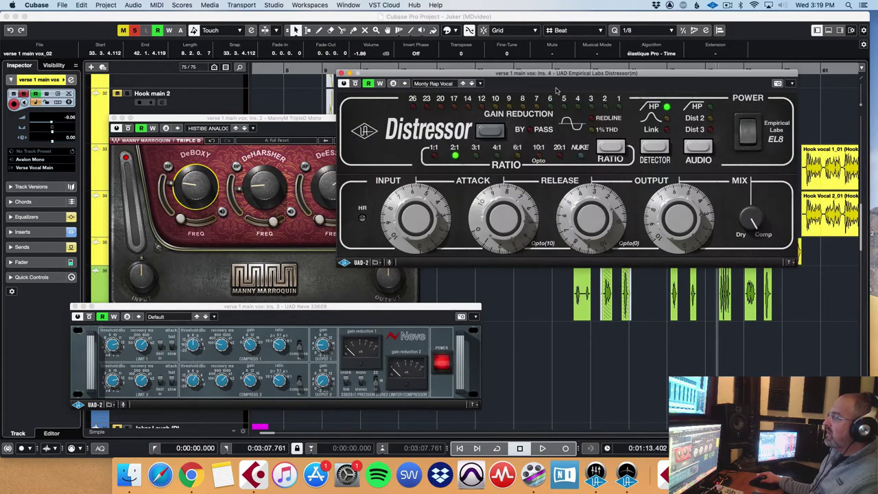
Move the UAD Distressor window above the Neve 33609 and audition the verse using its bypass switch.
{"action": "left_click_drag", "start_coordinate": [571, 77], "coordinate": [277, 110]}
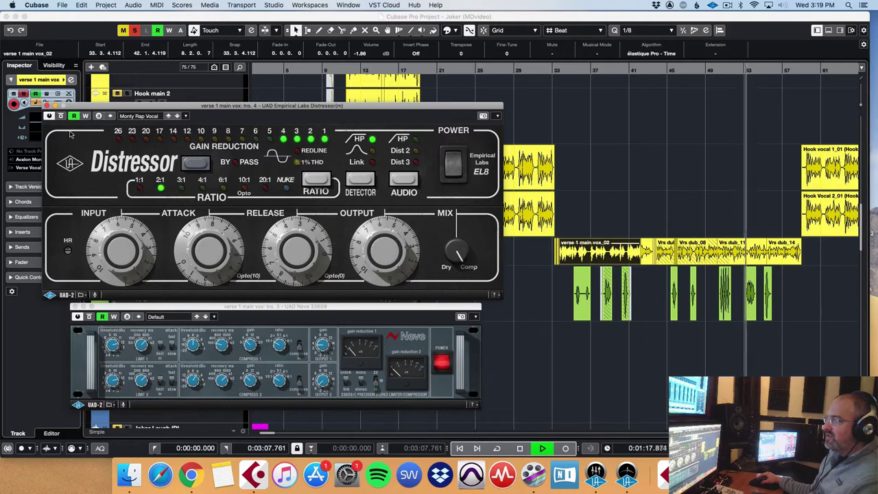
{"action": "left_click", "coordinate": [197, 167]}
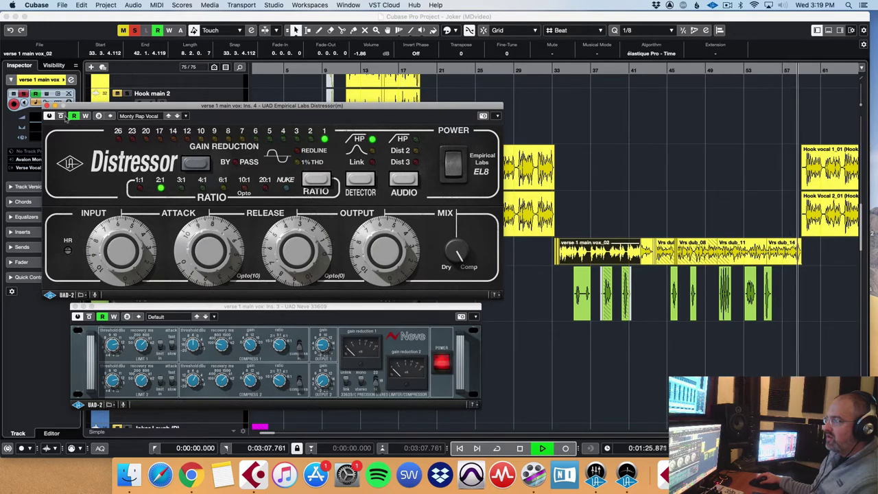
{"action": "key", "text": "space"}
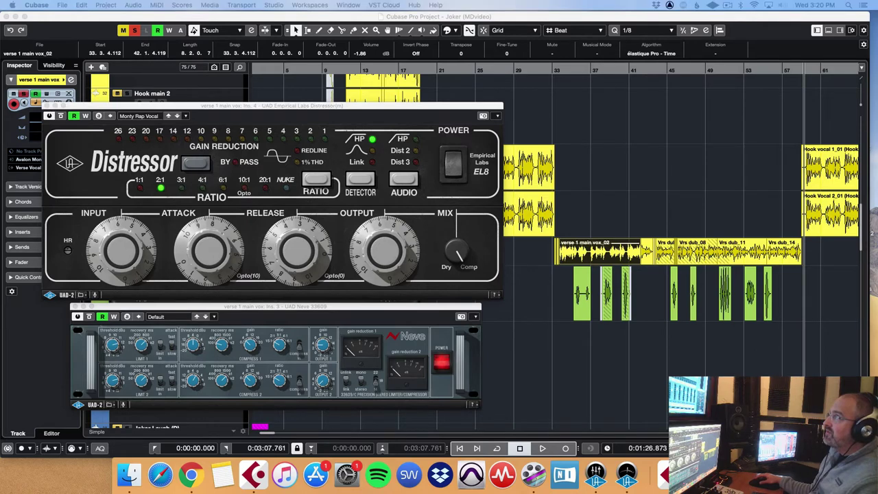
Arrange the Vocal Rider and Distressor windows clear of the verse events and replay the vocal from bar 33.
{"action": "left_click_drag", "start_coordinate": [775, 163], "coordinate": [585, 103]}
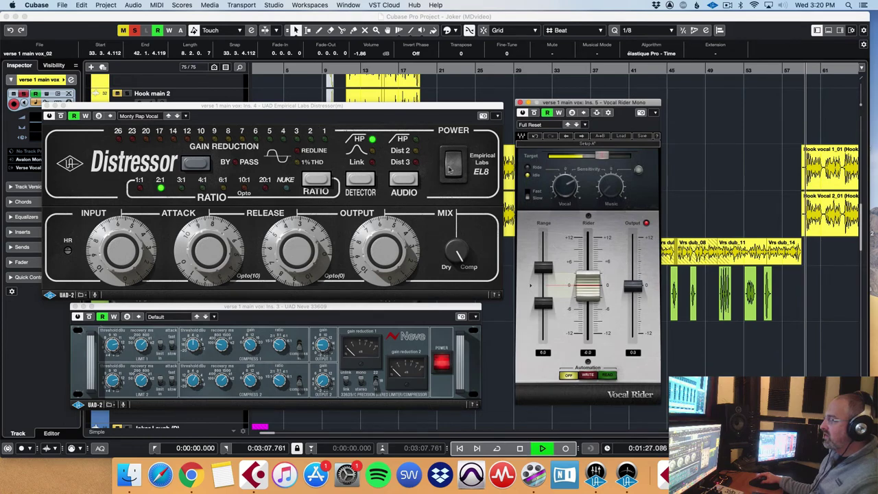
{"action": "left_click_drag", "start_coordinate": [467, 107], "coordinate": [404, 110]}
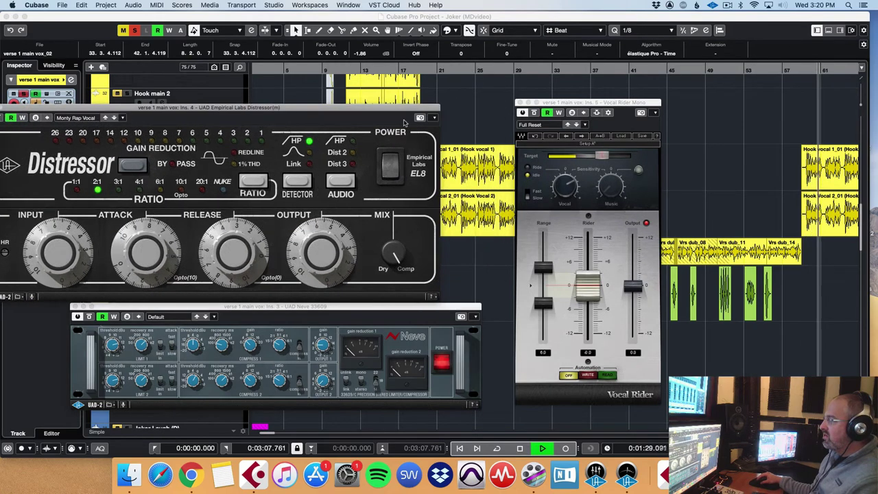
{"action": "left_click_drag", "start_coordinate": [604, 105], "coordinate": [776, 106]}
{"action": "left_click_drag", "start_coordinate": [554, 68], "coordinate": [555, 72]}
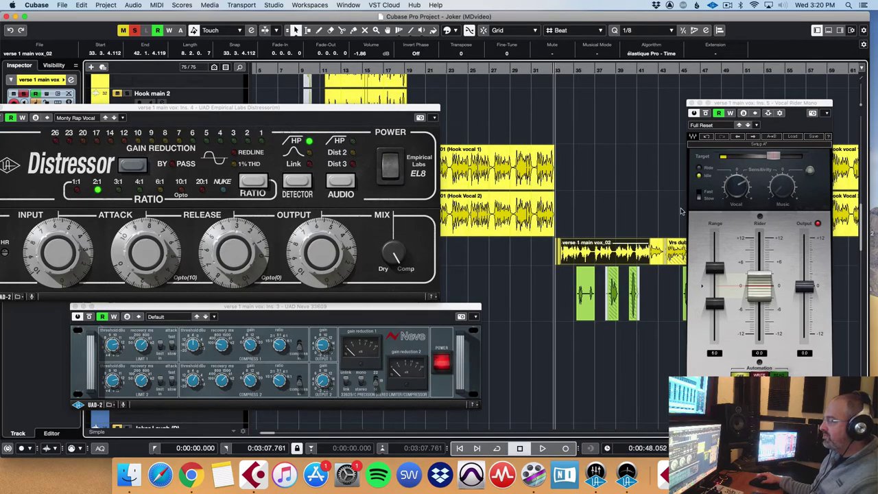
{"action": "key", "text": "space"}
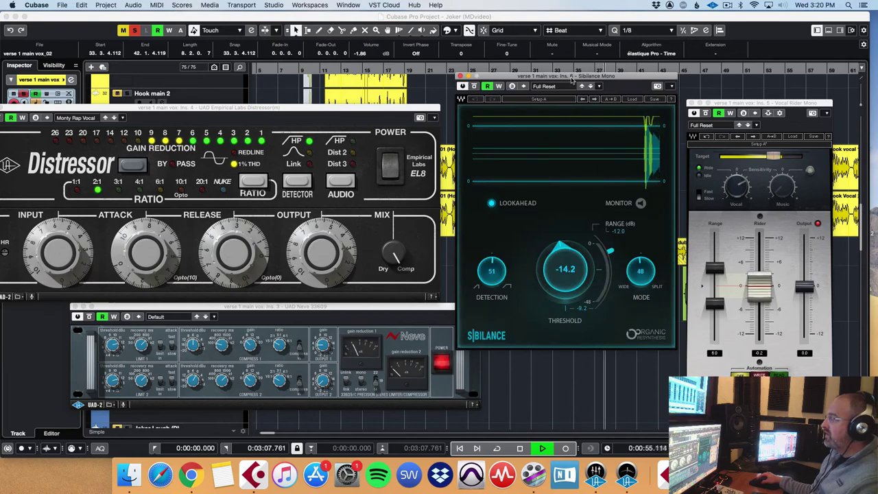
Audition the Sibilance plug-in on the verse vocal with its window in view, stop playback and close the plug-in.
{"action": "left_click_drag", "start_coordinate": [573, 81], "coordinate": [317, 98]}
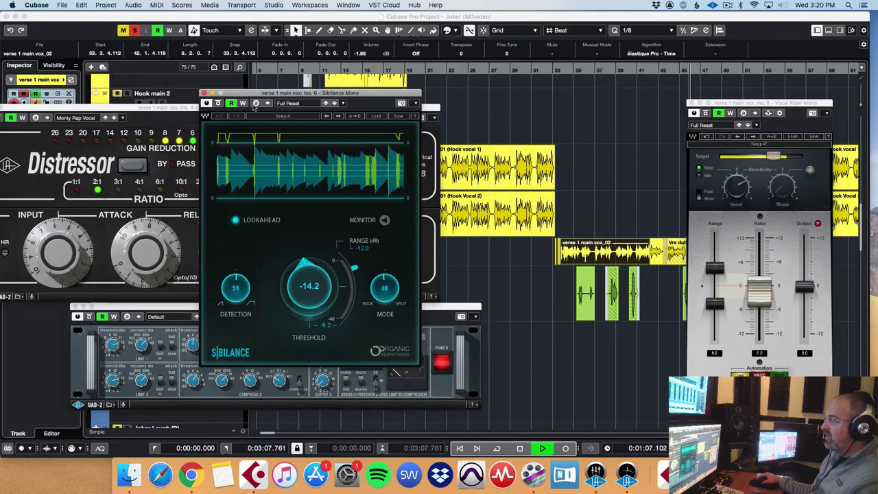
{"action": "left_click_drag", "start_coordinate": [311, 95], "coordinate": [350, 88]}
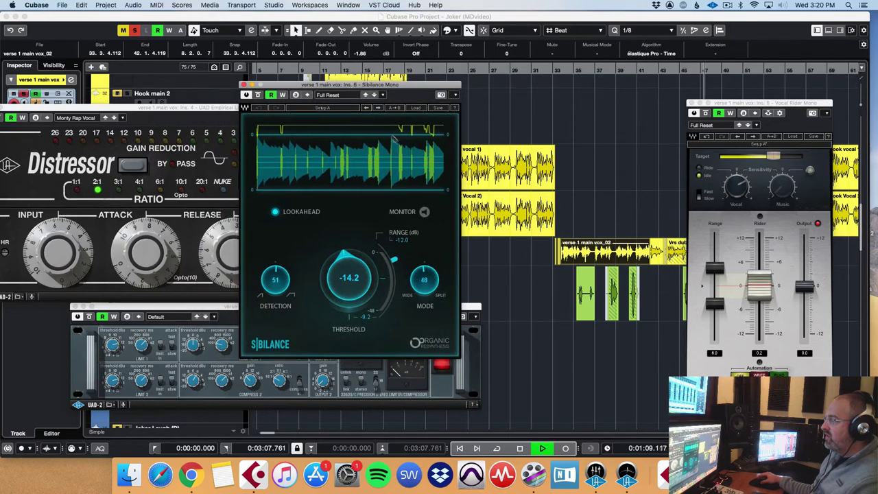
{"action": "key", "text": "space"}
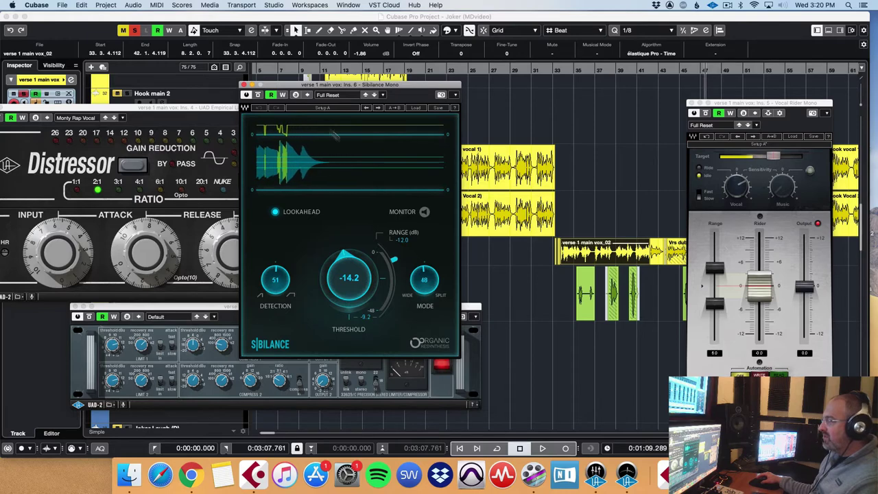
{"action": "left_click", "coordinate": [243, 83]}
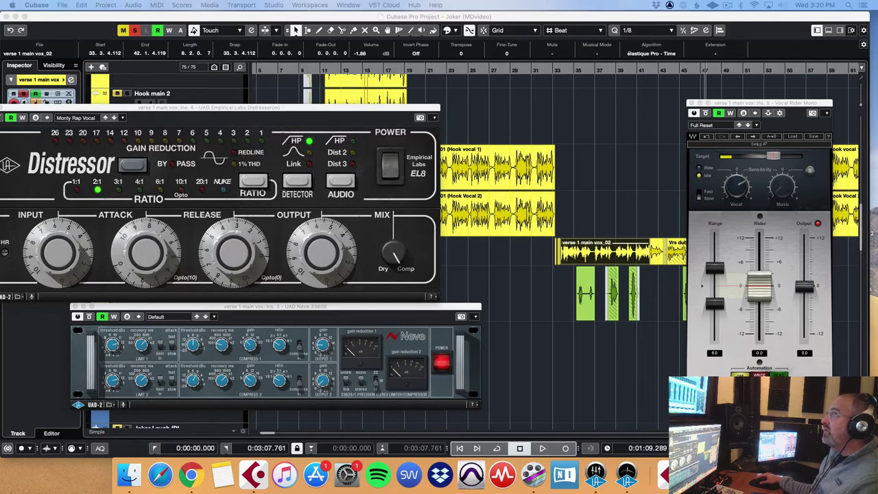
Bring the OneKnob Phatter window into view and compare its effect on the verse from bar 33 using bypass.
{"action": "left_click_drag", "start_coordinate": [328, 1], "coordinate": [328, 157]}
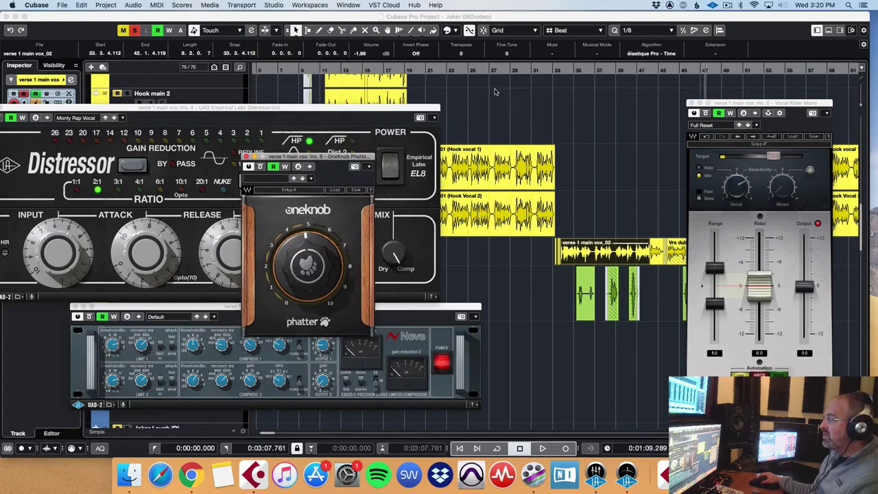
{"action": "left_click", "coordinate": [552, 70]}
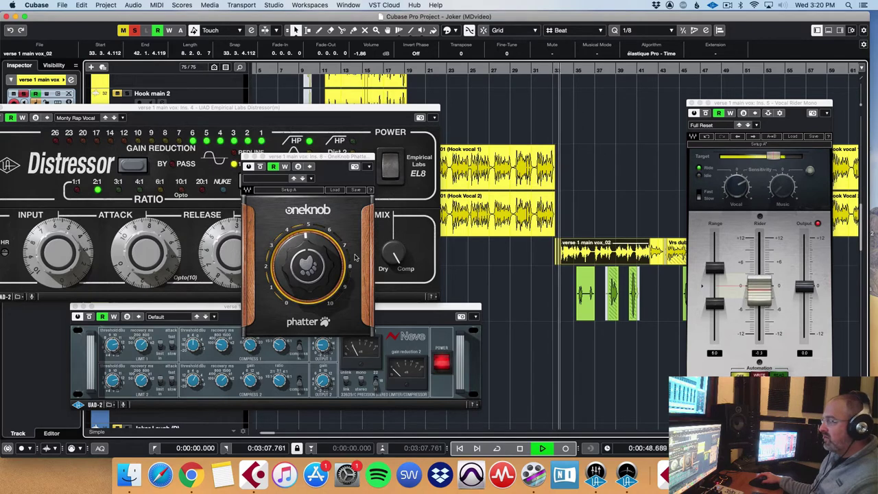
{"action": "left_click", "coordinate": [260, 166]}
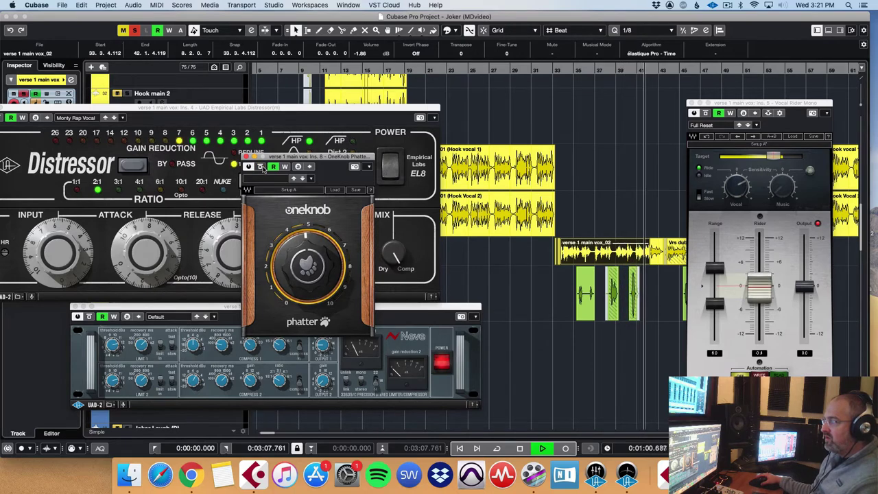
{"action": "key", "text": "space"}
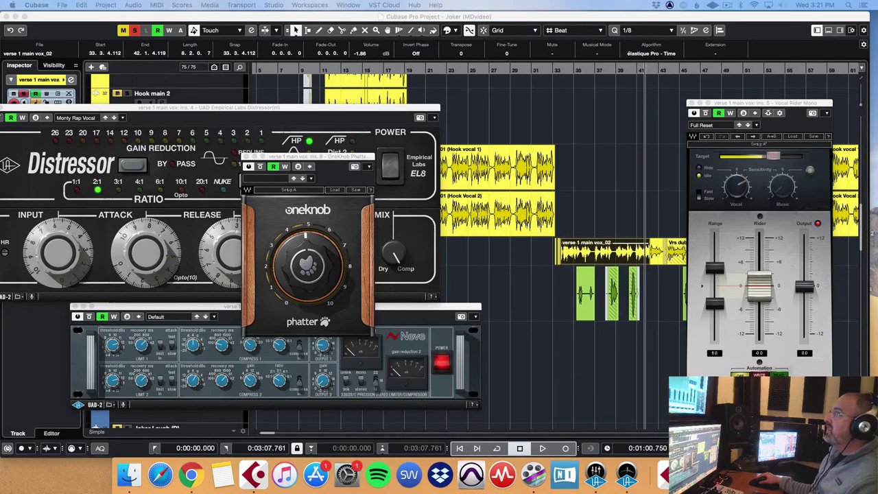
Bring the Q3 equalizer into view and set its band 2 cut to -2.7 dB at 1029 Hz.
{"action": "left_click_drag", "start_coordinate": [323, 0], "coordinate": [271, 79]}
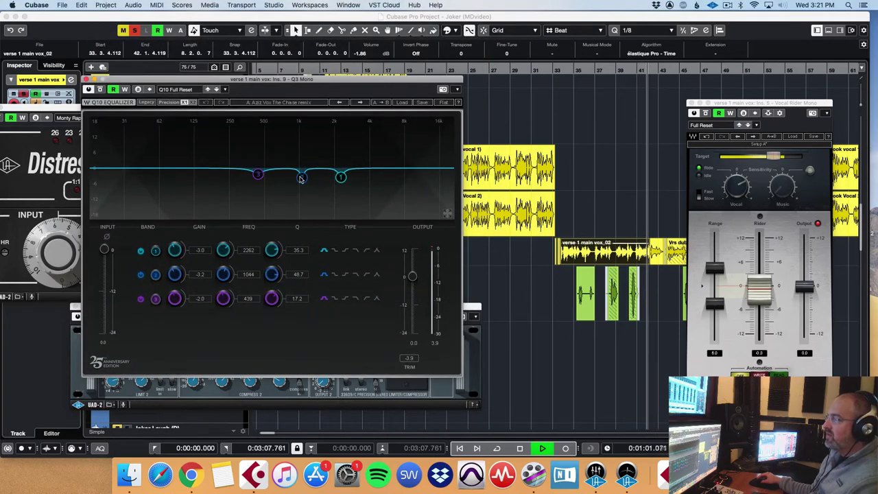
{"action": "mouse_move", "coordinate": [300, 178]}
{"action": "left_mouse_down"}
{"action": "mouse_move", "coordinate": [301, 131]}
{"action": "mouse_move", "coordinate": [300, 176]}
{"action": "left_mouse_up"}
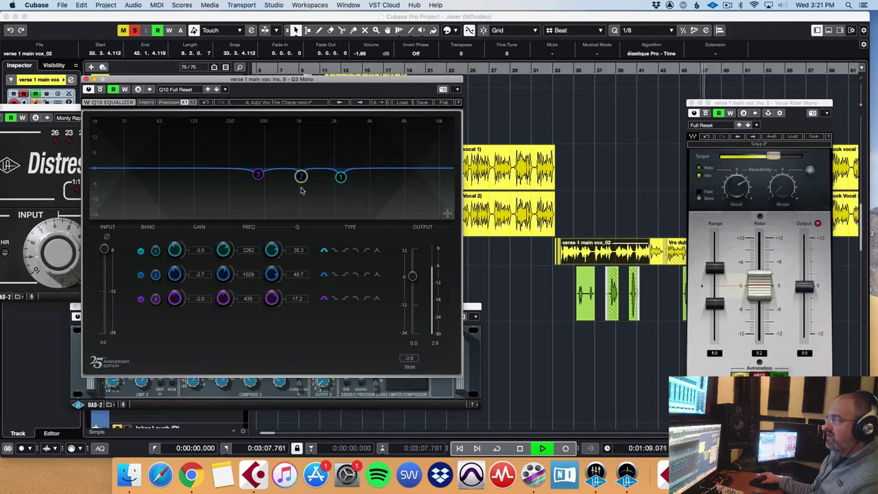
Close the Q3 equalizer, bring the API-550A window into view and audition it on the verse vocal from bar 33.
{"action": "key", "text": "space"}
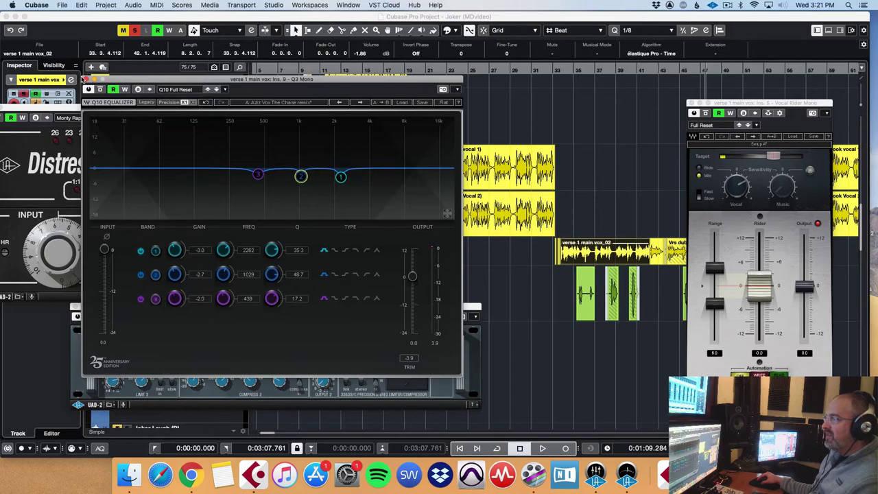
{"action": "left_click", "coordinate": [85, 78]}
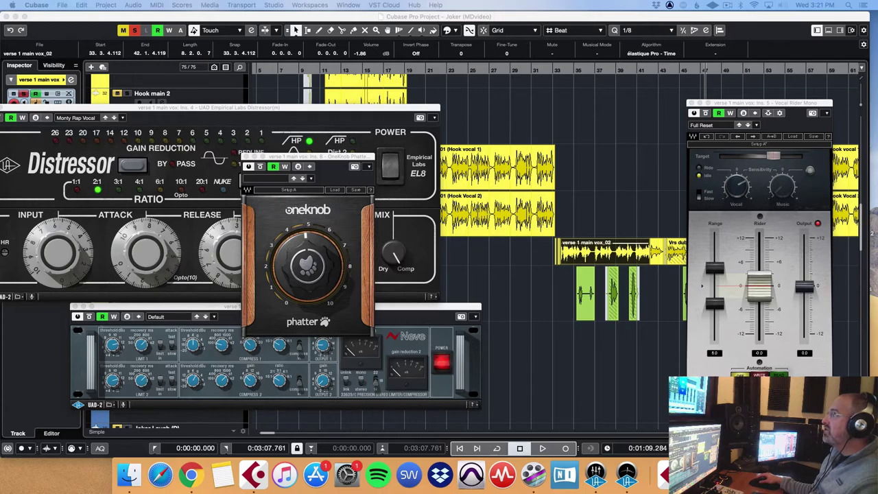
{"action": "left_click_drag", "start_coordinate": [549, 15], "coordinate": [293, 86]}
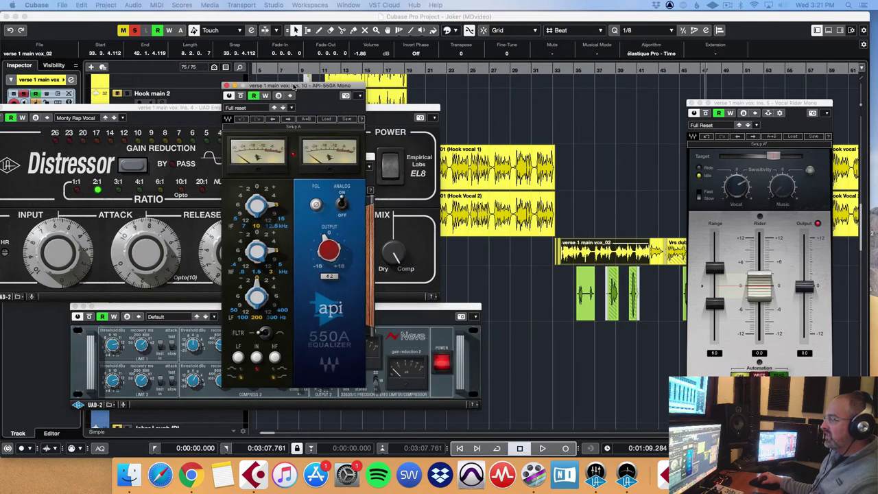
{"action": "left_click", "coordinate": [553, 70]}
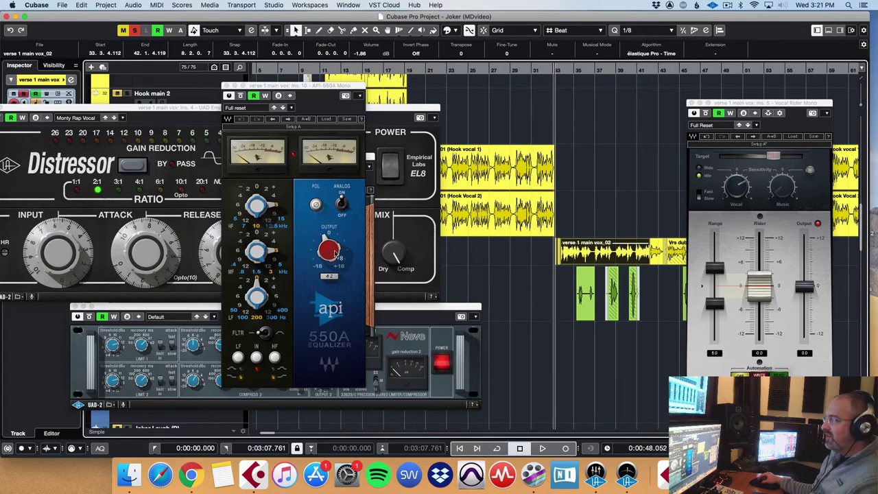
{"action": "left_click", "coordinate": [333, 252]}
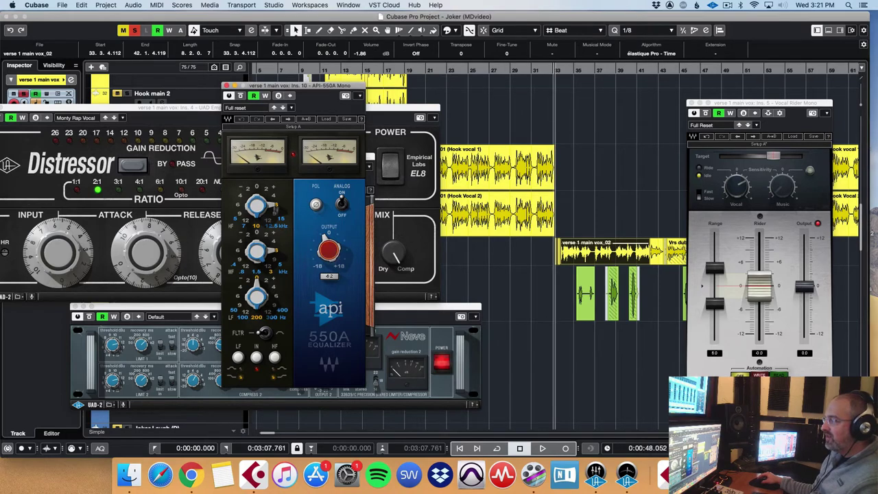
{"action": "key", "text": "space"}
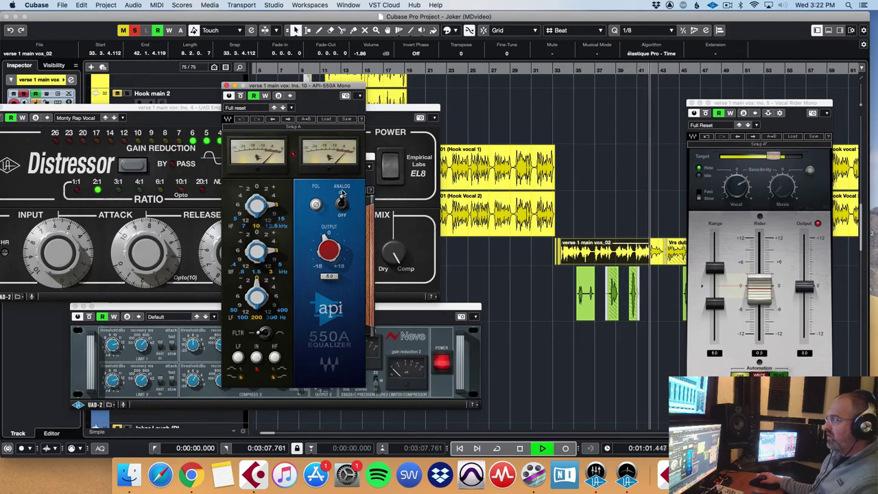
Stop playback and close the API-550A, OneKnob Phatter, Distressor, Neve 33609 and TripleD plug-in windows.
{"action": "left_click", "coordinate": [226, 86]}
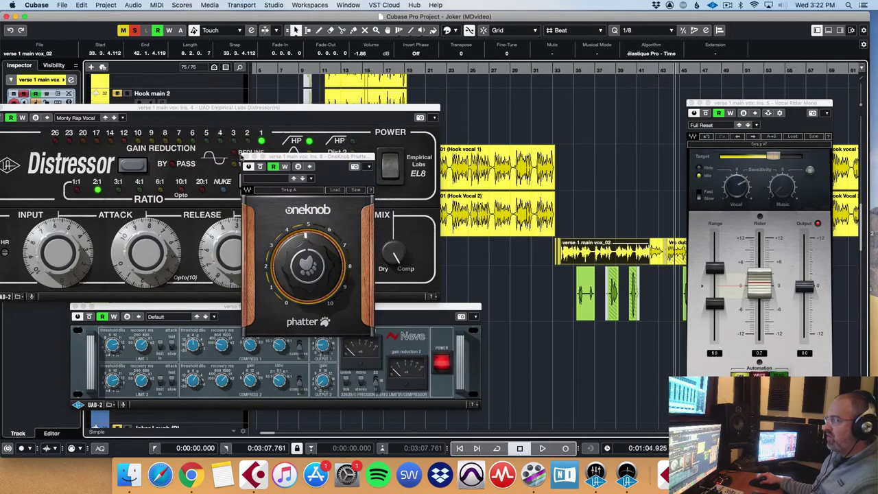
{"action": "left_click", "coordinate": [246, 157]}
{"action": "left_click_drag", "start_coordinate": [91, 108], "coordinate": [142, 110]}
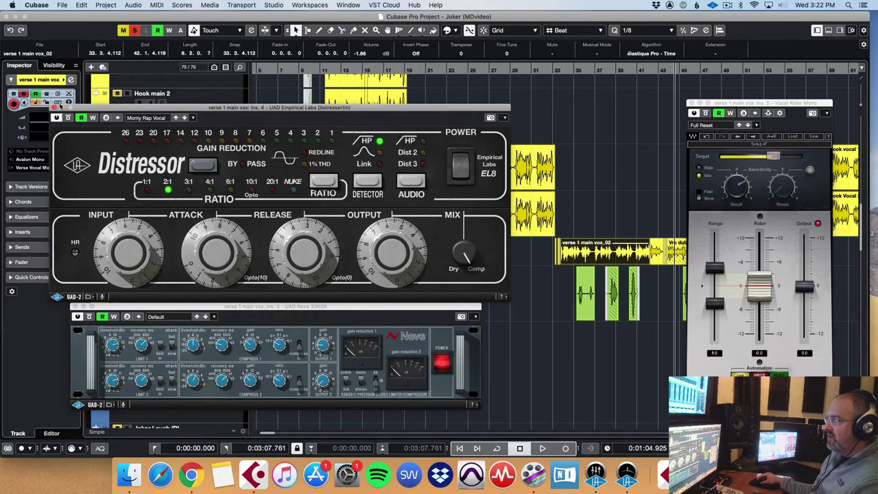
{"action": "left_click", "coordinate": [55, 107]}
{"action": "left_click", "coordinate": [74, 307]}
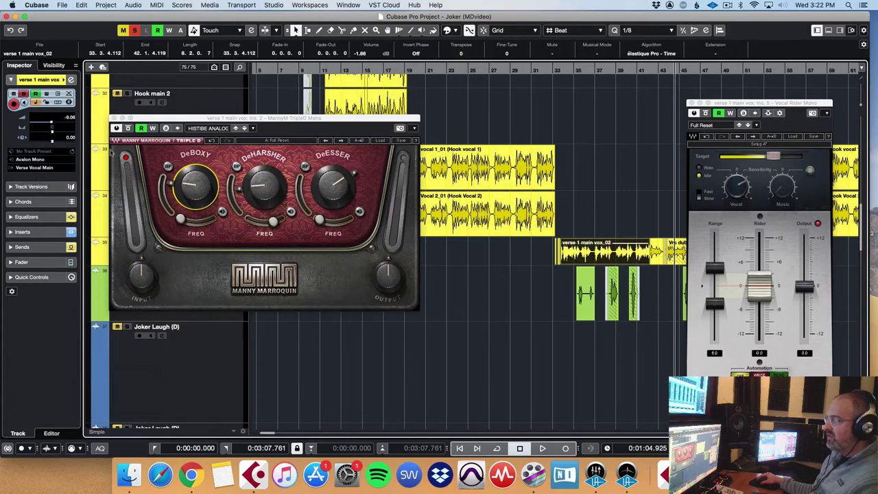
{"action": "left_click", "coordinate": [115, 118]}
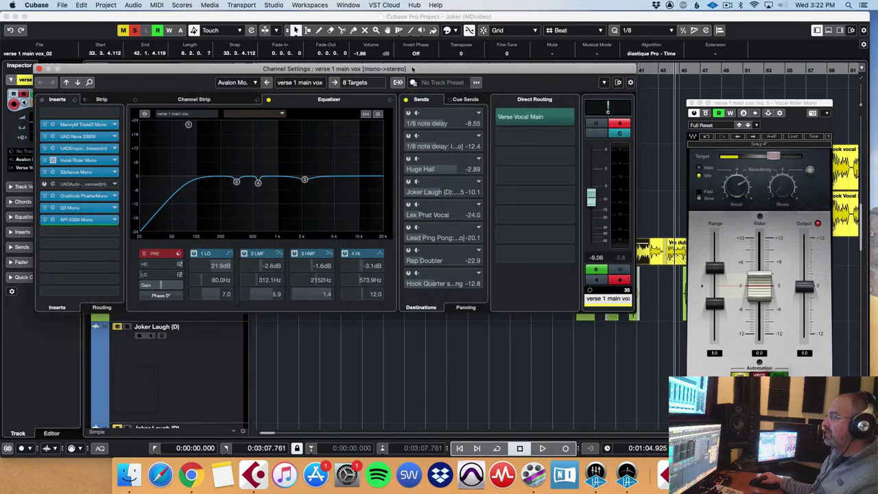
Turn off the EQ bypass on the verse 1 main vox channel and play from bar 33 with its channel settings in view.
{"action": "left_click_drag", "start_coordinate": [412, 68], "coordinate": [389, 87]}
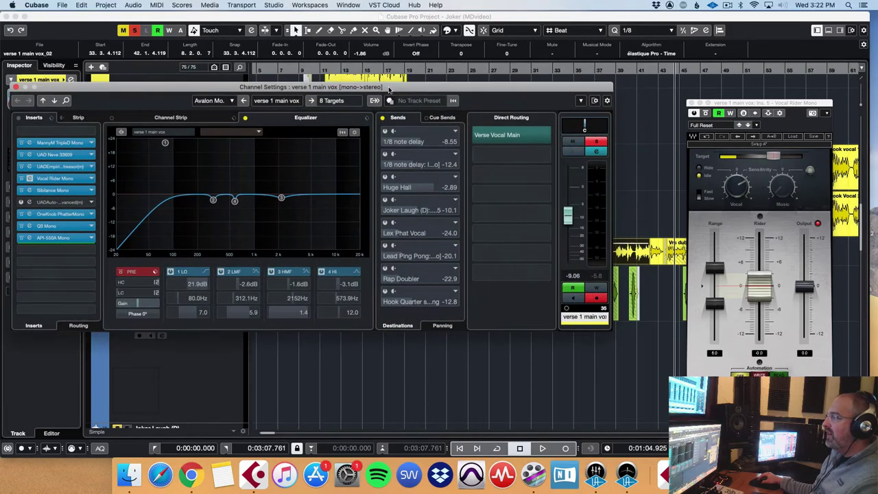
{"action": "left_click", "coordinate": [245, 119]}
{"action": "left_click_drag", "start_coordinate": [512, 89], "coordinate": [442, 94]}
{"action": "double_click", "coordinate": [554, 69]}
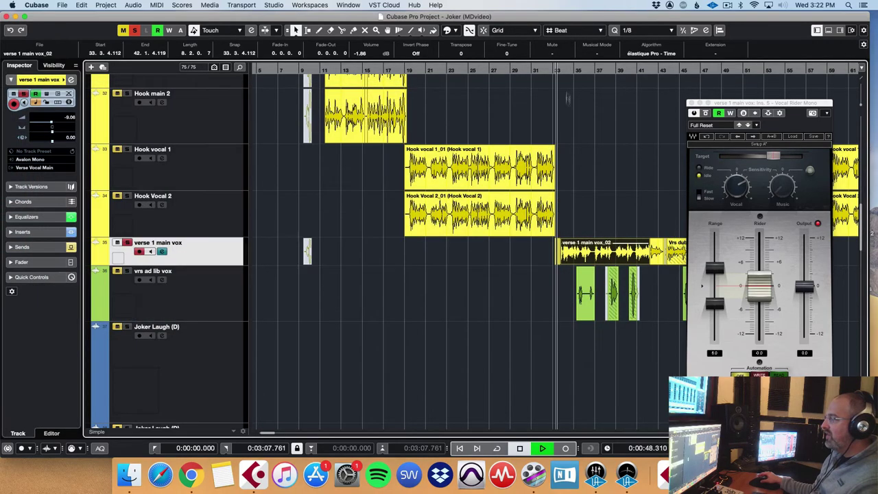
{"action": "left_click", "coordinate": [162, 251]}
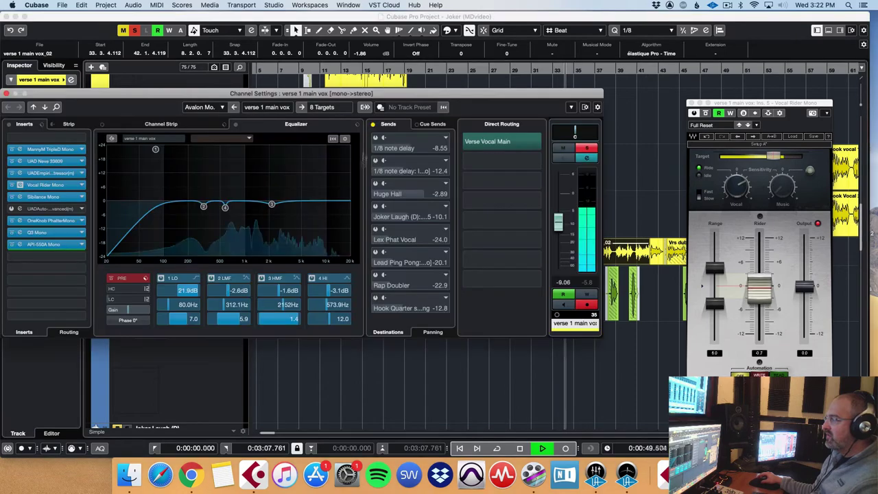
{"action": "left_click_drag", "start_coordinate": [363, 95], "coordinate": [389, 116]}
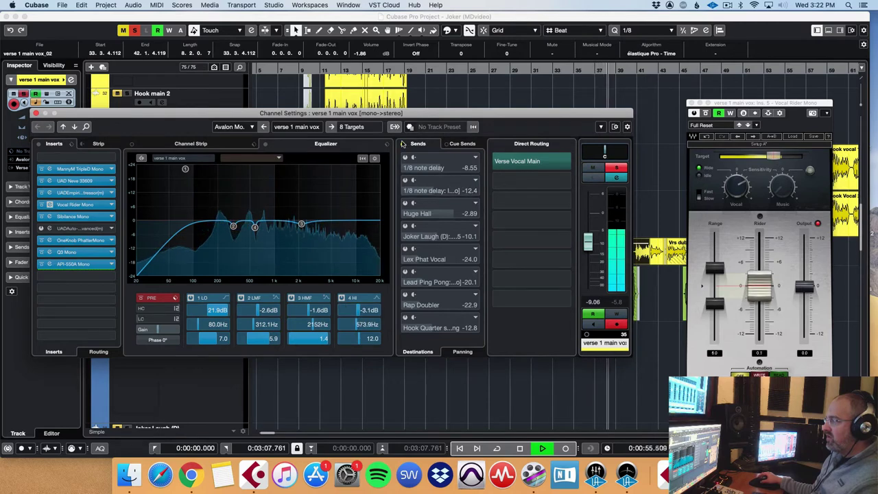
Compare the verse vocal with its sends bypassed and active, leave the sends active and stop playback.
{"action": "left_click", "coordinate": [404, 145]}
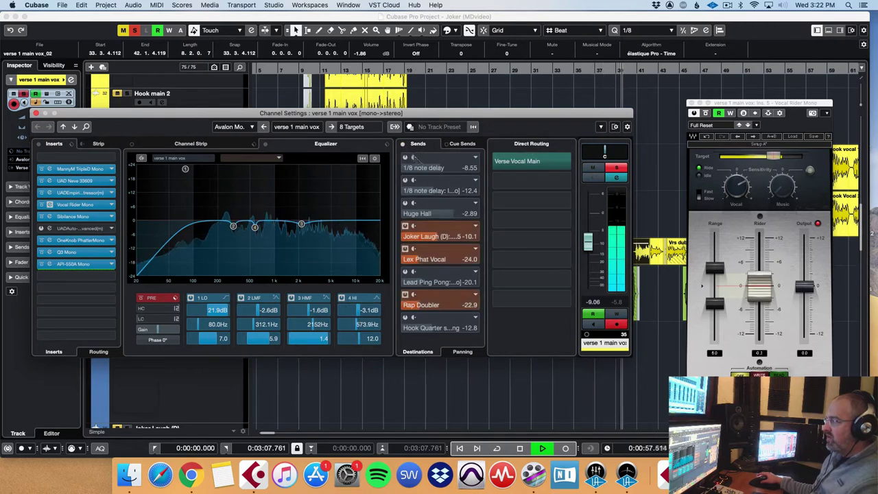
{"action": "mouse_move", "coordinate": [503, 270]}
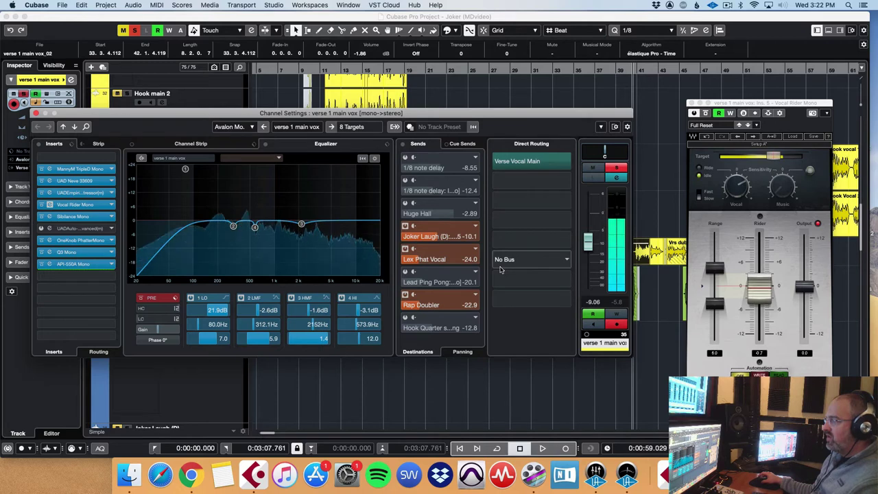
{"action": "left_click", "coordinate": [404, 145]}
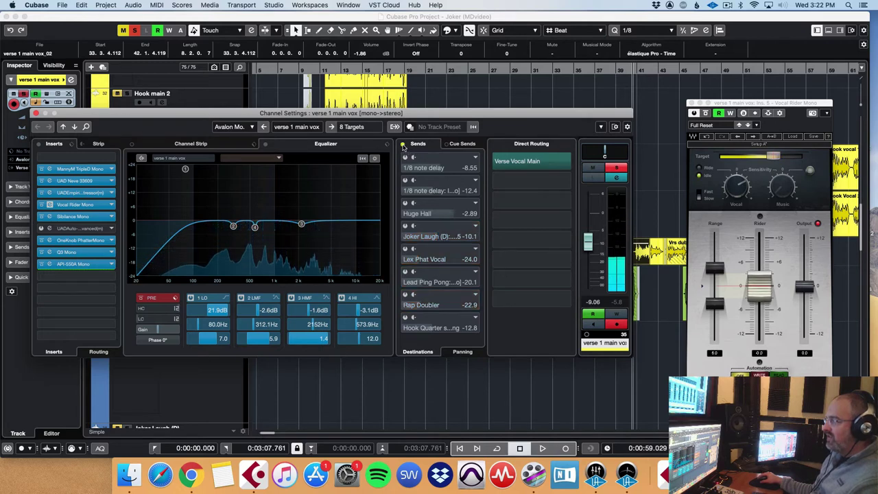
{"action": "left_click", "coordinate": [404, 145]}
{"action": "left_click", "coordinate": [404, 144]}
{"action": "left_click", "coordinate": [404, 145]}
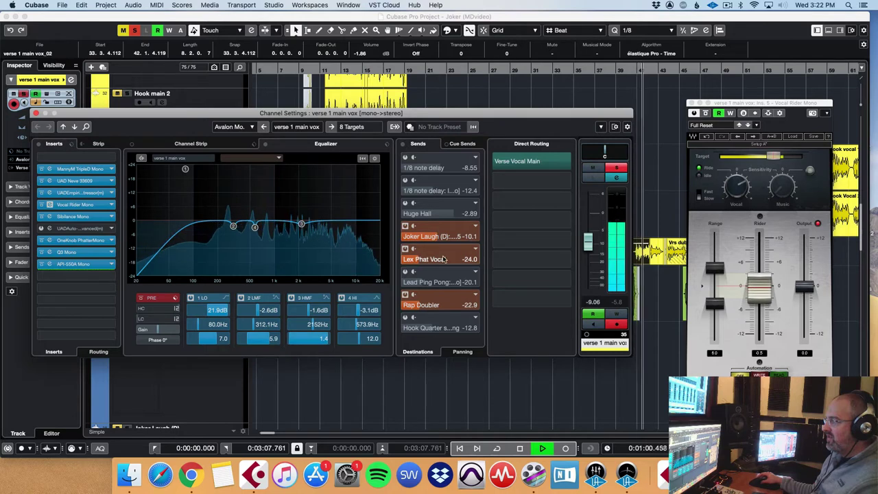
{"action": "left_click", "coordinate": [403, 145]}
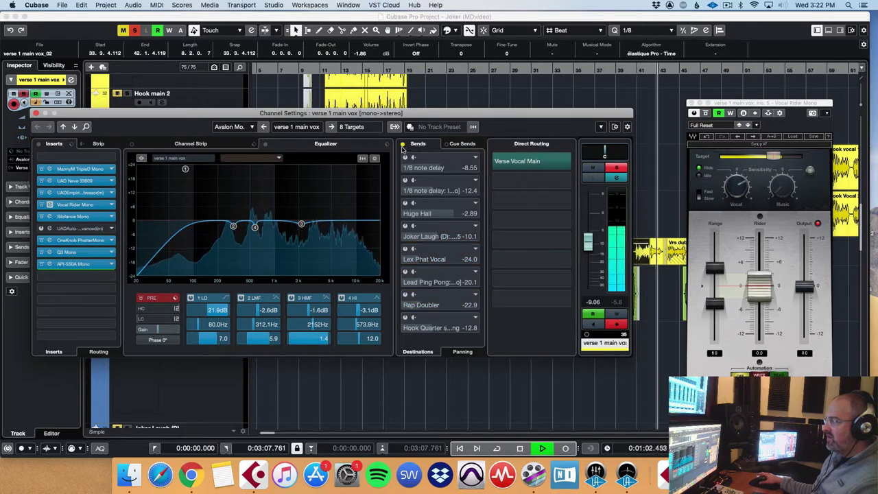
{"action": "left_click", "coordinate": [404, 145]}
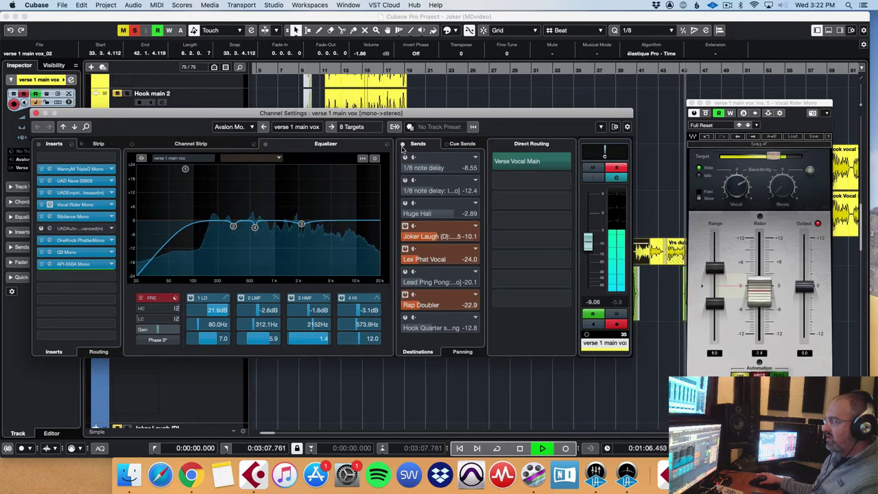
{"action": "key", "text": "space"}
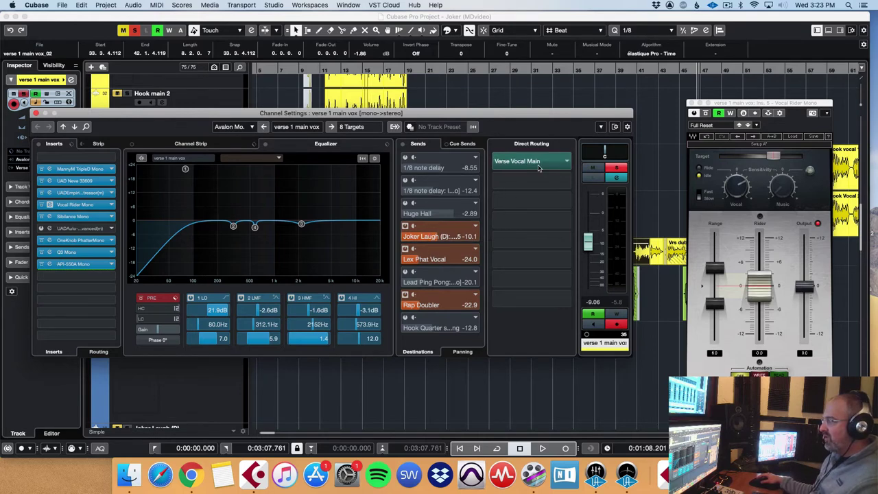
Switch to the Verse Vocal Main group's channel settings, activate its Studer A800 insert and show the plug-in while playing.
{"action": "left_click", "coordinate": [35, 113]}
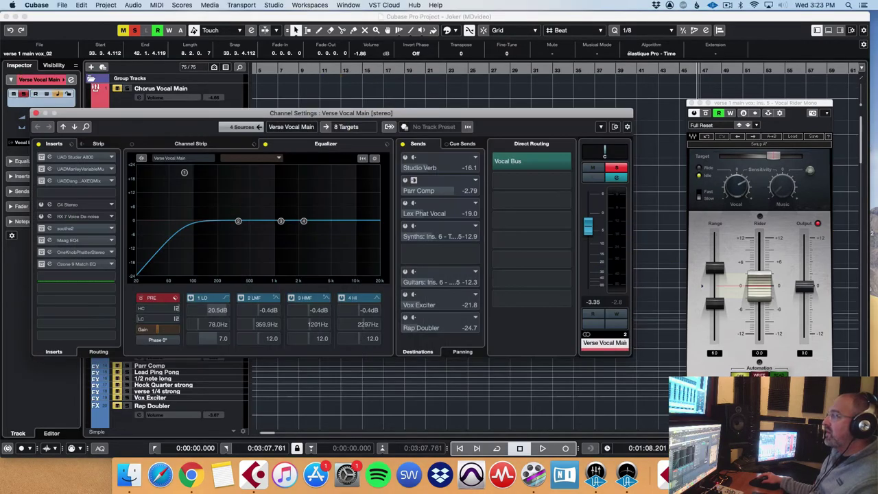
{"action": "left_click_drag", "start_coordinate": [397, 118], "coordinate": [431, 140]}
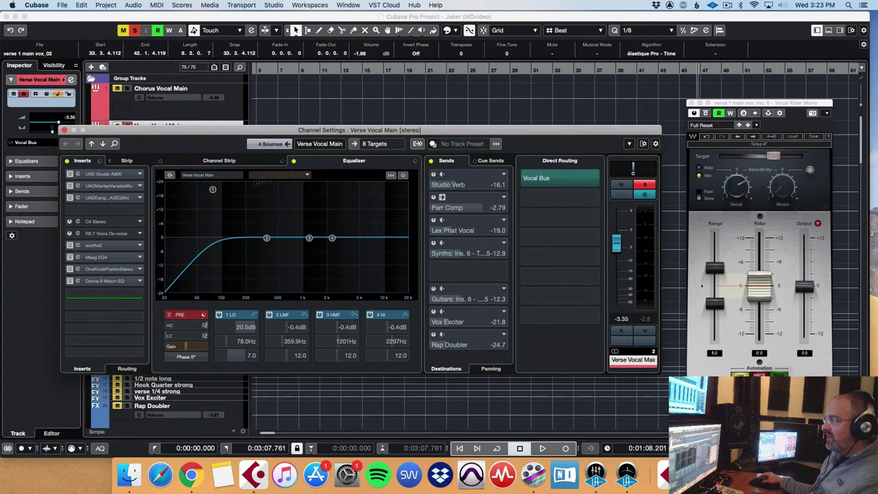
{"action": "left_click", "coordinate": [70, 174]}
{"action": "key", "text": "space"}
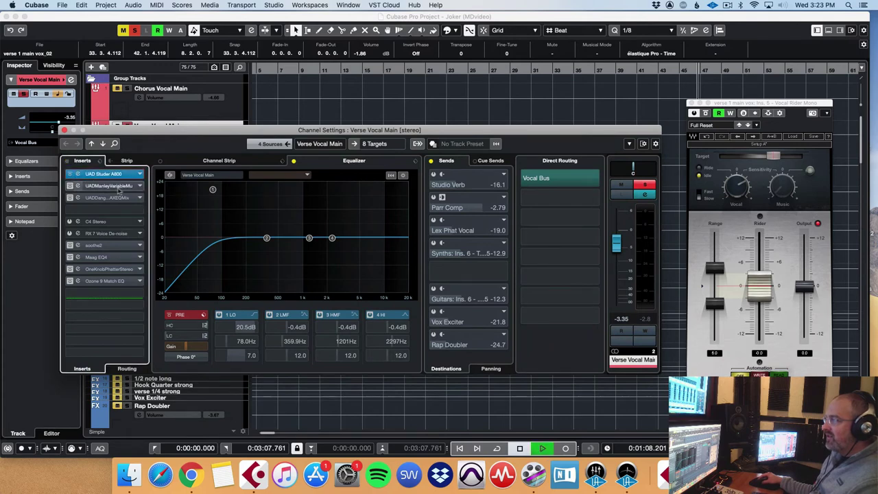
{"action": "left_click", "coordinate": [78, 174]}
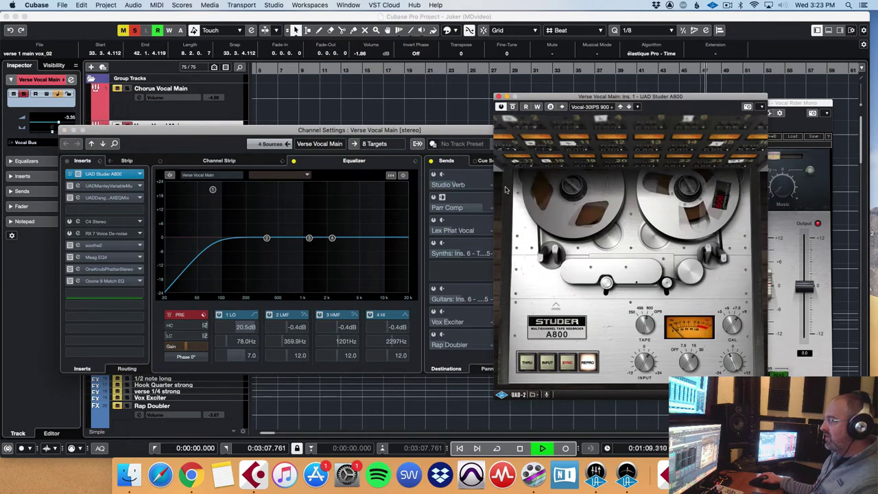
Compare the verse vocals with the Studer A800 bypassed and active, leave it active and stop playback.
{"action": "left_click", "coordinate": [69, 177]}
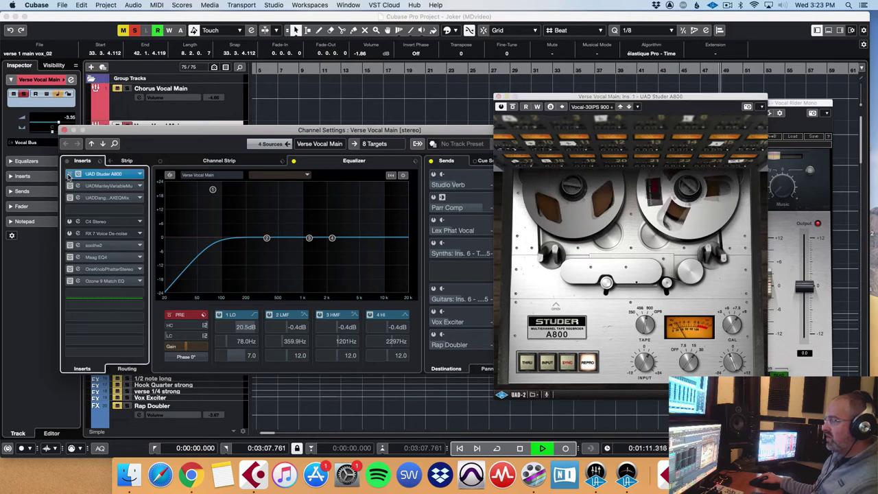
{"action": "left_click", "coordinate": [68, 175]}
{"action": "left_click", "coordinate": [69, 176]}
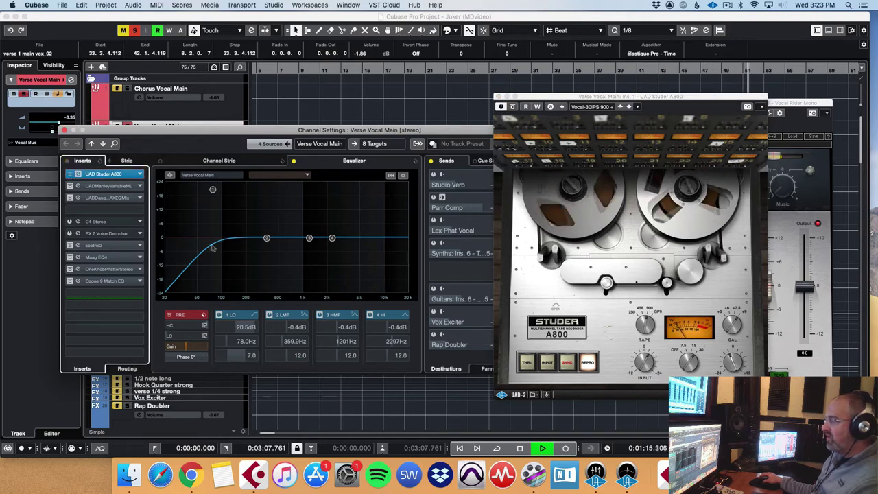
{"action": "key", "text": "space"}
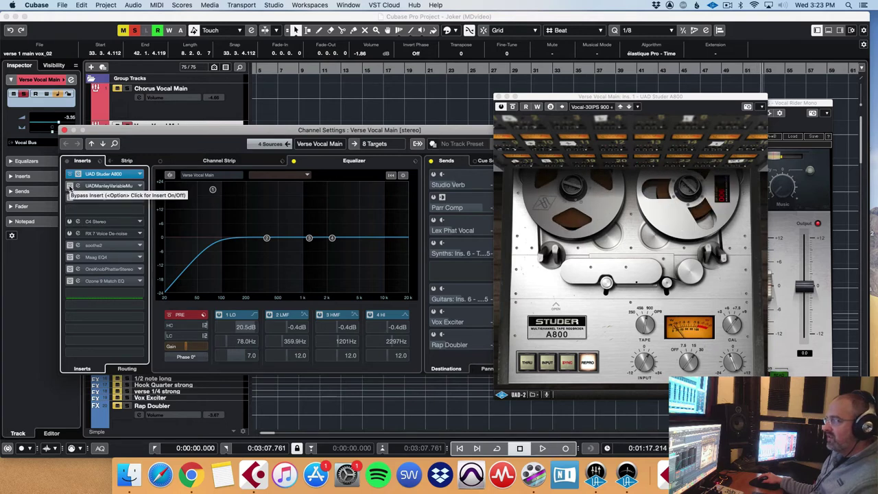
Activate the Manley Variable Mu insert on Verse Vocal Main, arrange its window beside the channel settings and audition it.
{"action": "left_click", "coordinate": [69, 186]}
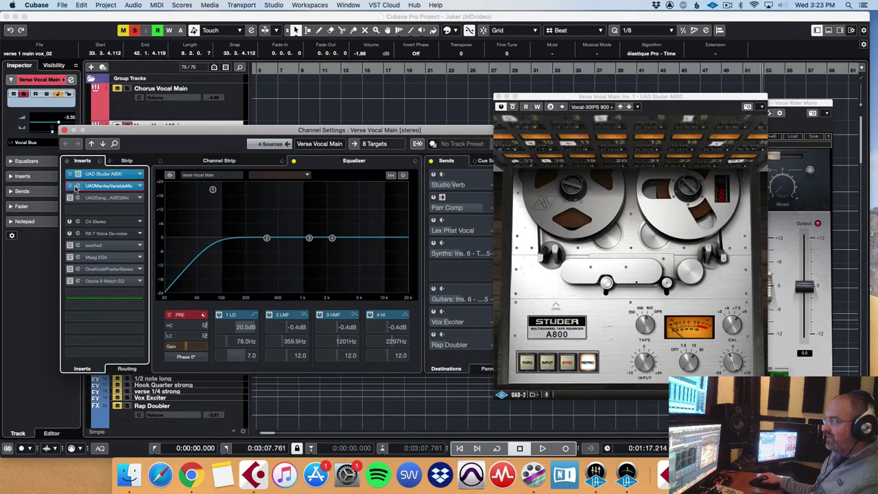
{"action": "left_click", "coordinate": [79, 187]}
{"action": "left_click_drag", "start_coordinate": [417, 168], "coordinate": [578, 314]}
{"action": "left_click_drag", "start_coordinate": [455, 141], "coordinate": [422, 94]}
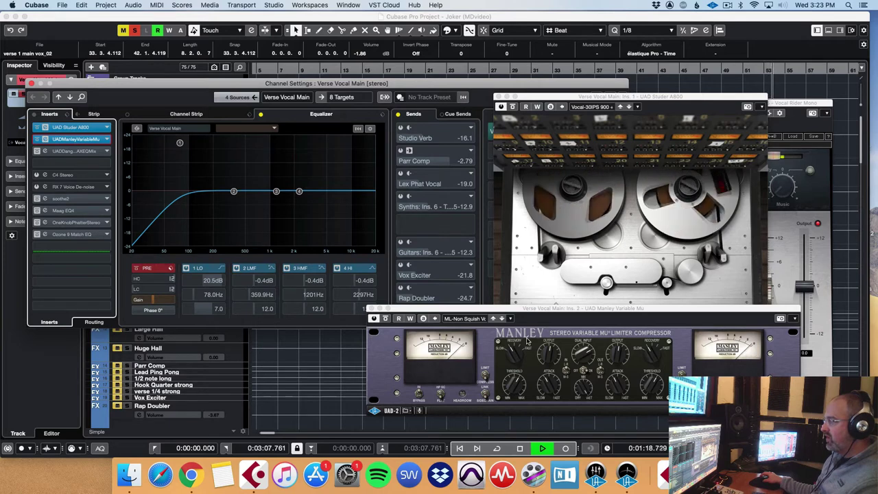
{"action": "key", "text": "space"}
Activate the Dangerous BAX EQ insert on Verse Vocal Main, place its window clear of the insert list and audition it.
{"action": "left_click", "coordinate": [36, 152]}
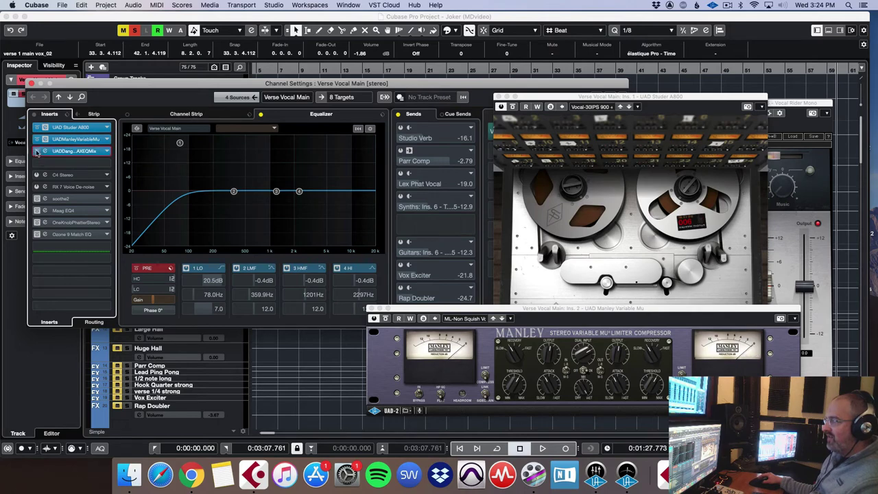
{"action": "left_click", "coordinate": [43, 151]}
{"action": "left_click_drag", "start_coordinate": [362, 194], "coordinate": [388, 214]}
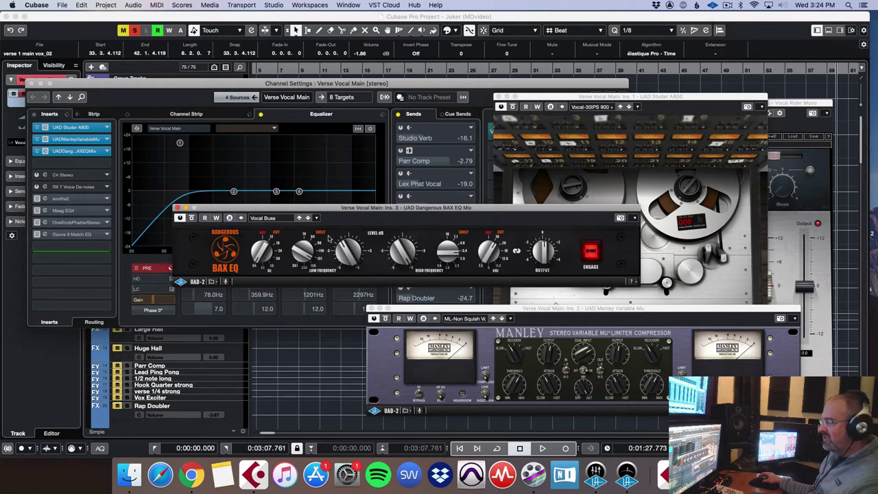
{"action": "left_click_drag", "start_coordinate": [338, 210], "coordinate": [212, 351]}
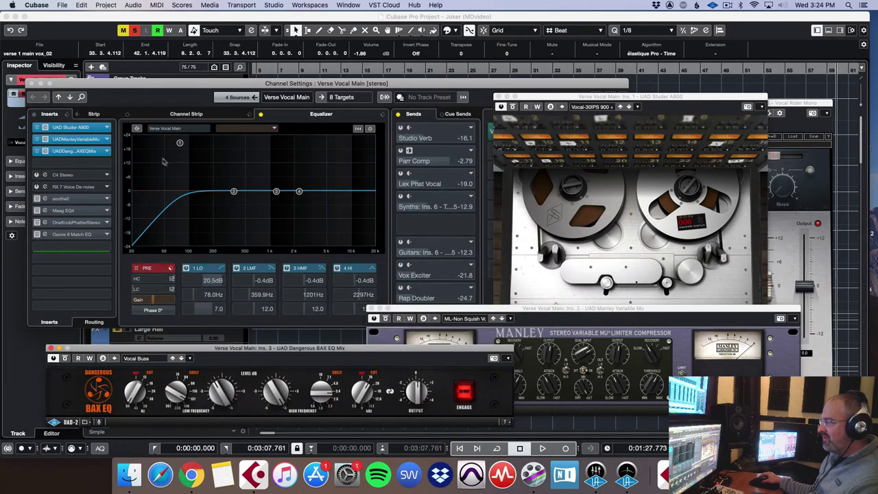
{"action": "key", "text": "space"}
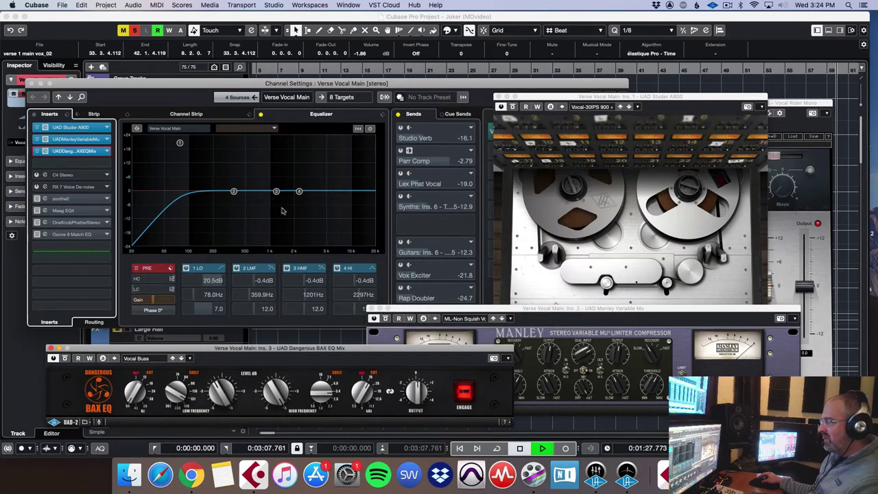
{"action": "left_click_drag", "start_coordinate": [502, 86], "coordinate": [540, 105]}
{"action": "key", "text": "space"}
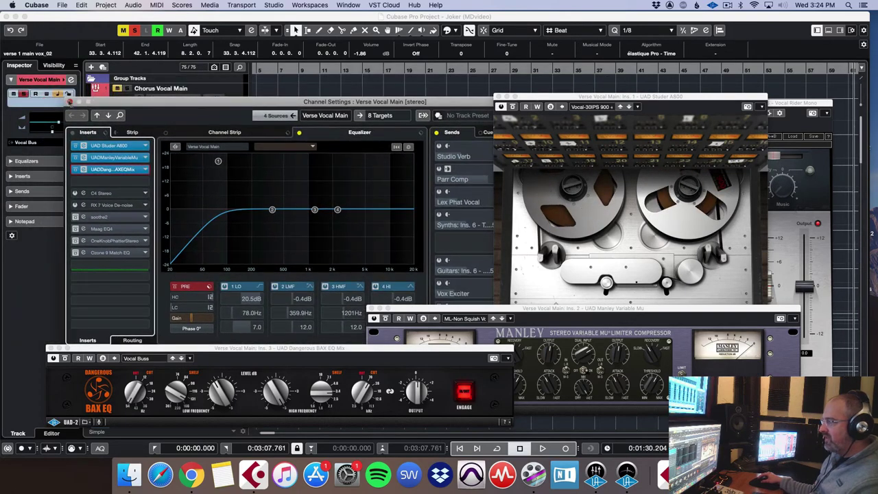
Close the Verse Vocal Main channel settings and Studer A800 windows and play the verse 1 main vox from bar 33.
{"action": "left_click", "coordinate": [70, 102]}
{"action": "scroll", "coordinate": [455, 217], "scroll_direction": "down", "scroll_amount": 10}
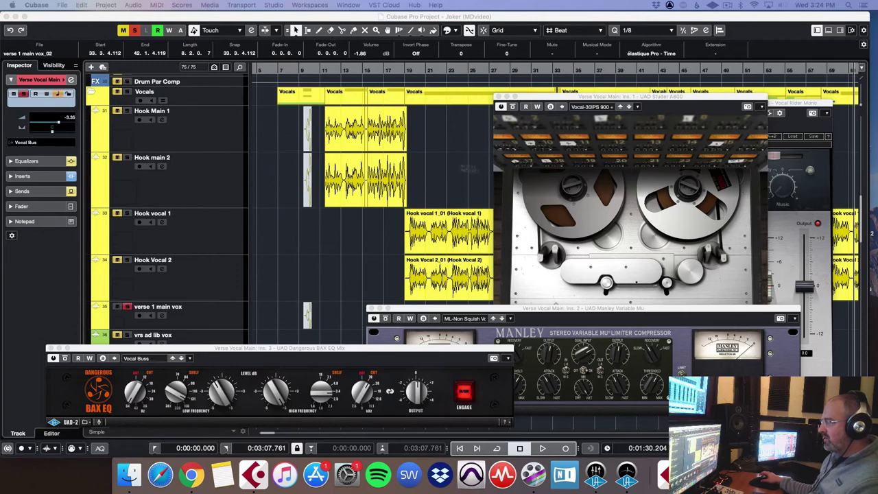
{"action": "left_click", "coordinate": [498, 97]}
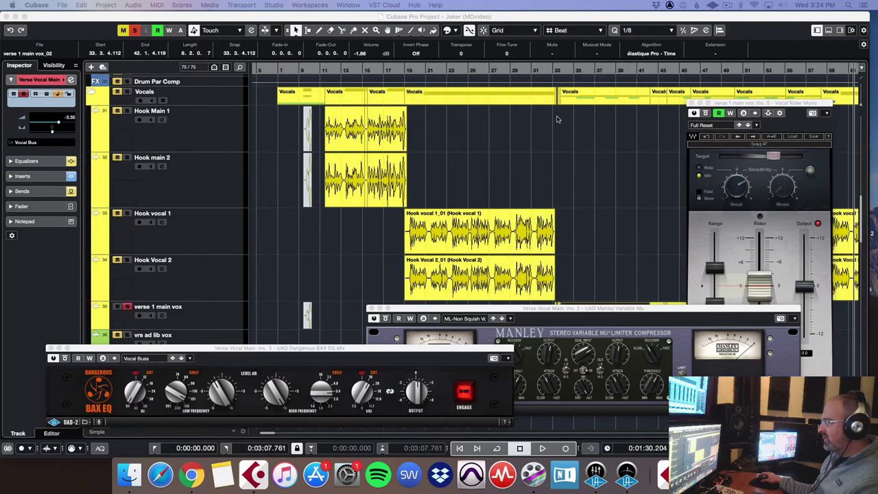
{"action": "scroll", "coordinate": [559, 116], "scroll_direction": "down", "scroll_amount": 3}
{"action": "double_click", "coordinate": [560, 72]}
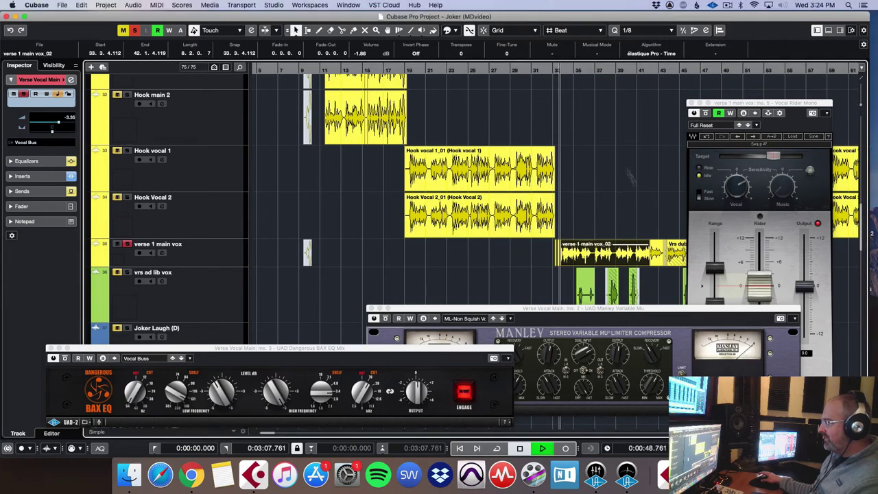
{"action": "scroll", "coordinate": [638, 206], "scroll_direction": "up", "scroll_amount": 1}
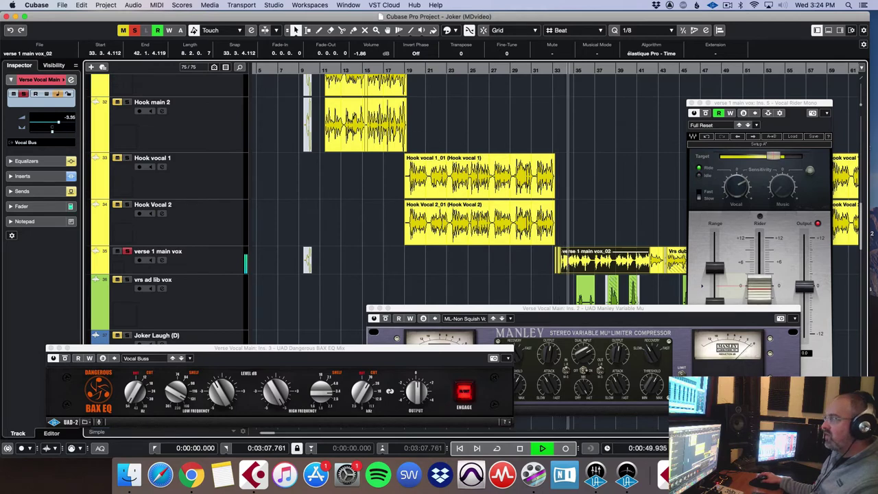
Compare the verse vocal with the Dangerous BAX EQ bypassed and active, reposition its window and stop playback.
{"action": "key", "text": "super+w"}
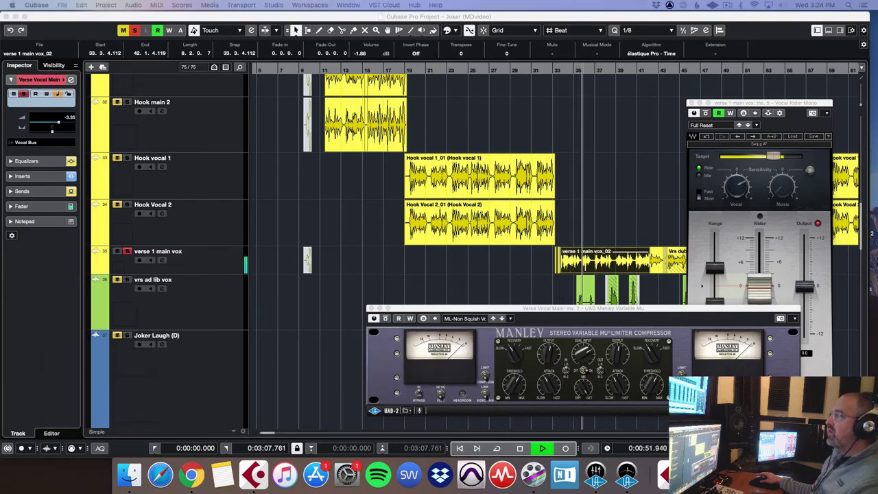
{"action": "key", "text": "super+Tab"}
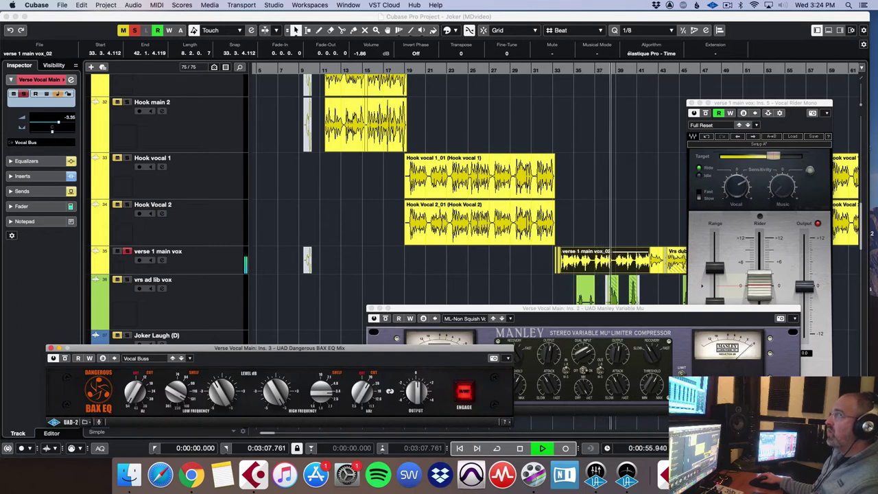
{"action": "key", "text": "super+w"}
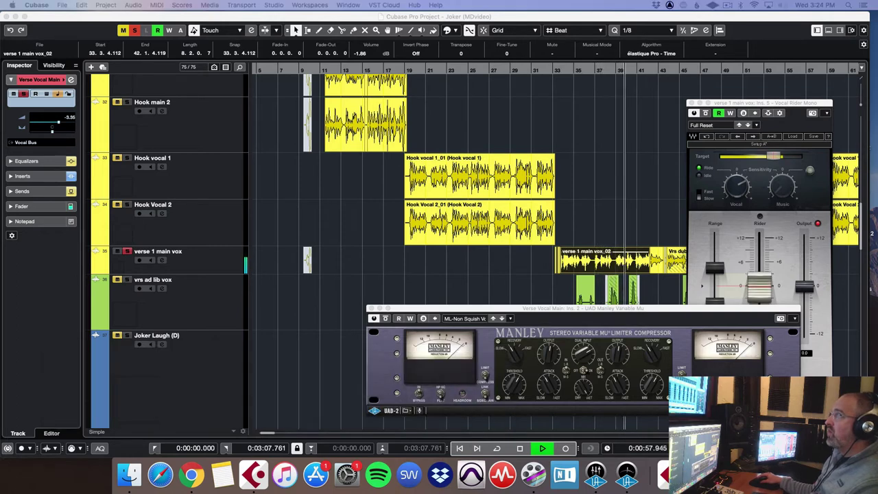
{"action": "key", "text": "super+Tab"}
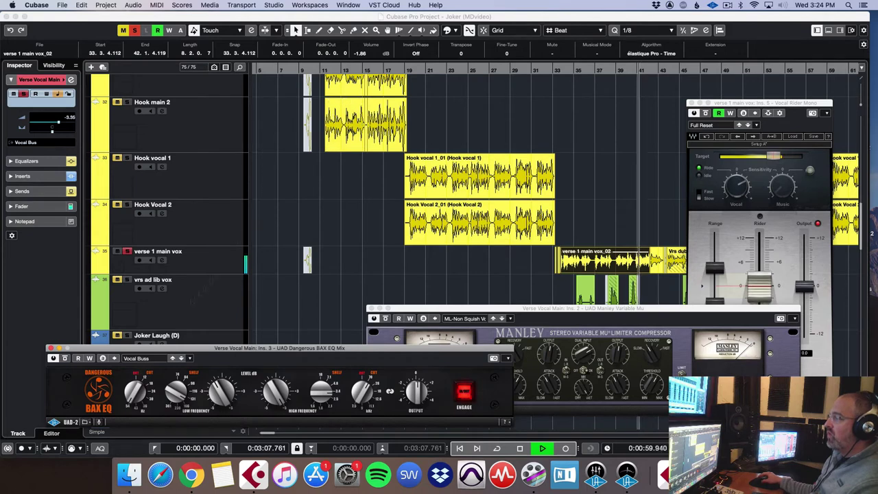
{"action": "scroll", "coordinate": [206, 226], "scroll_direction": "up", "scroll_amount": 1}
{"action": "left_click", "coordinate": [65, 358]}
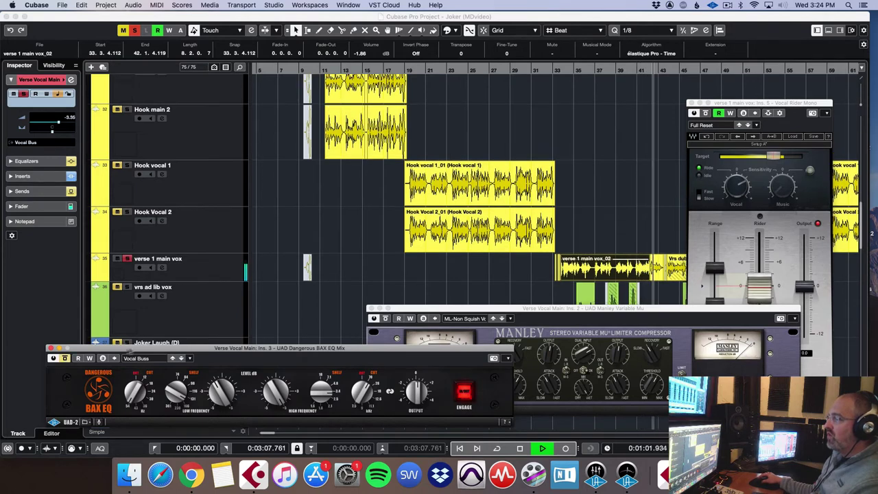
{"action": "left_click_drag", "start_coordinate": [66, 349], "coordinate": [79, 258]}
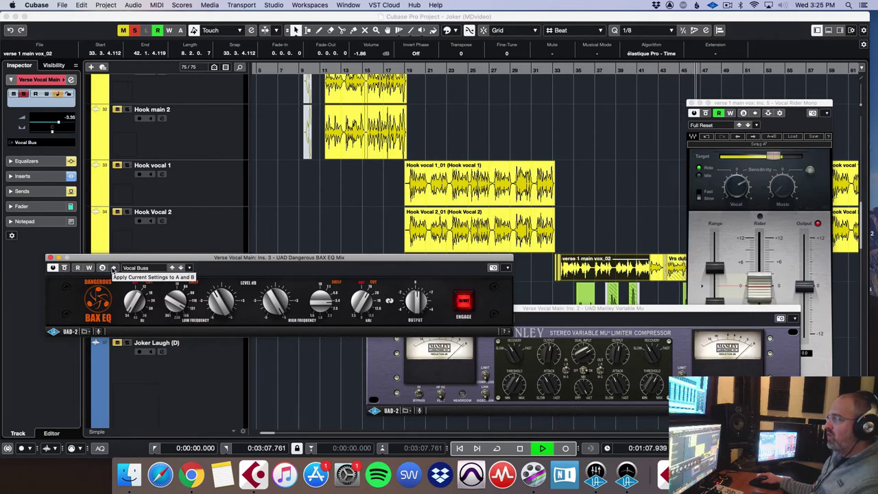
{"action": "key", "text": "space"}
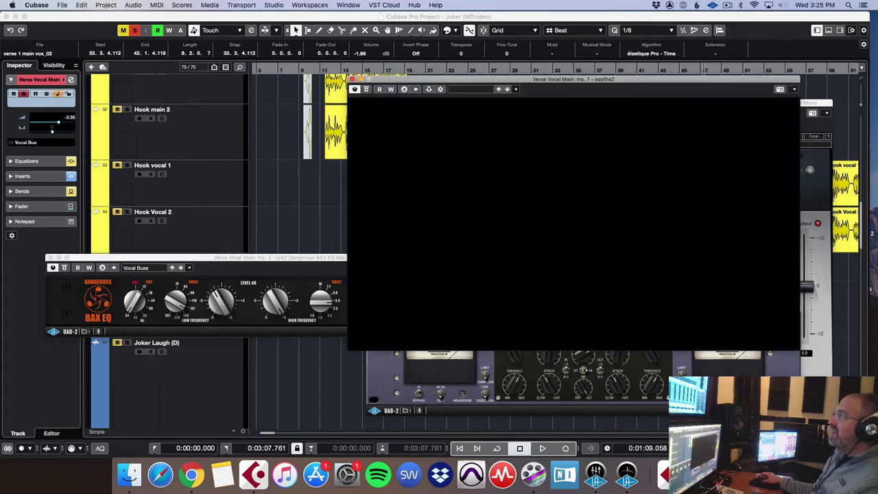
Audition soothe2 on Verse Vocal Main from bar 33, comparing it bypassed and active, and close its window.
{"action": "left_click_drag", "start_coordinate": [608, 80], "coordinate": [304, 124]}
{"action": "left_click", "coordinate": [558, 68]}
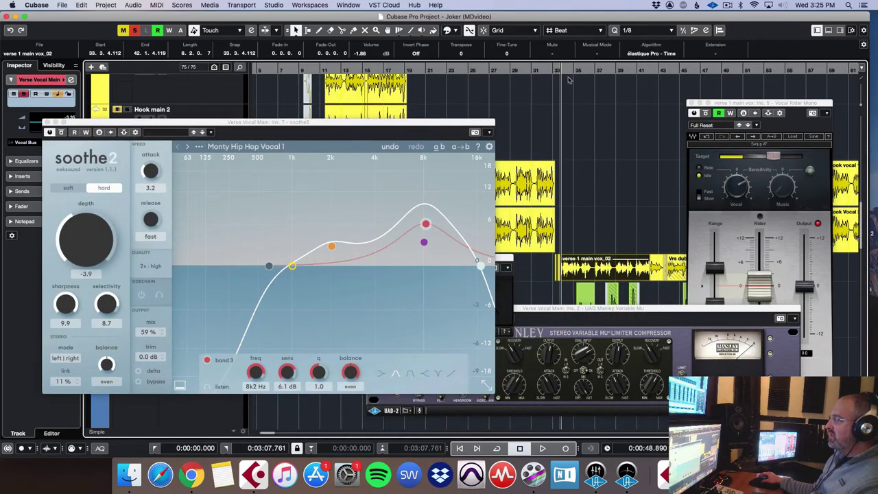
{"action": "key", "text": "space"}
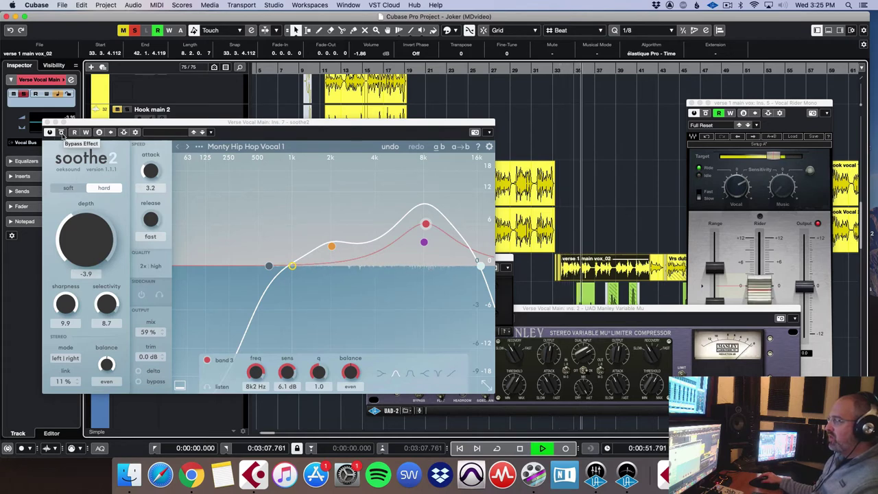
{"action": "left_click", "coordinate": [61, 132]}
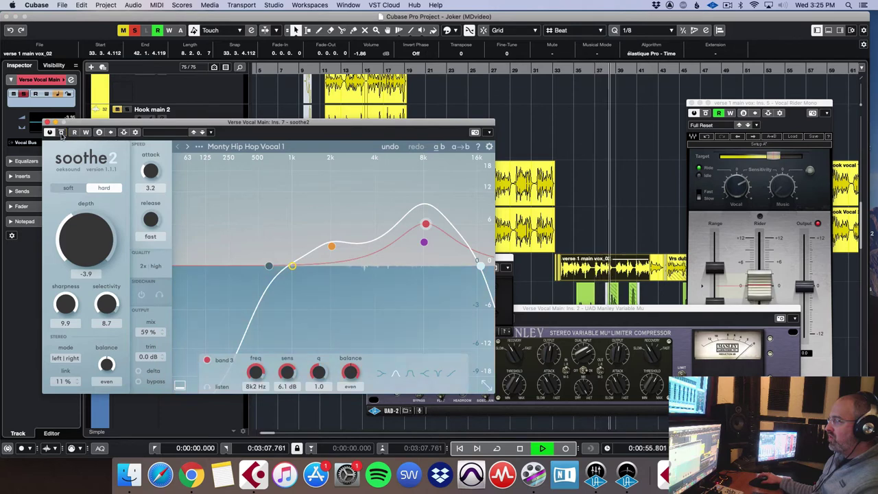
{"action": "left_click", "coordinate": [61, 133]}
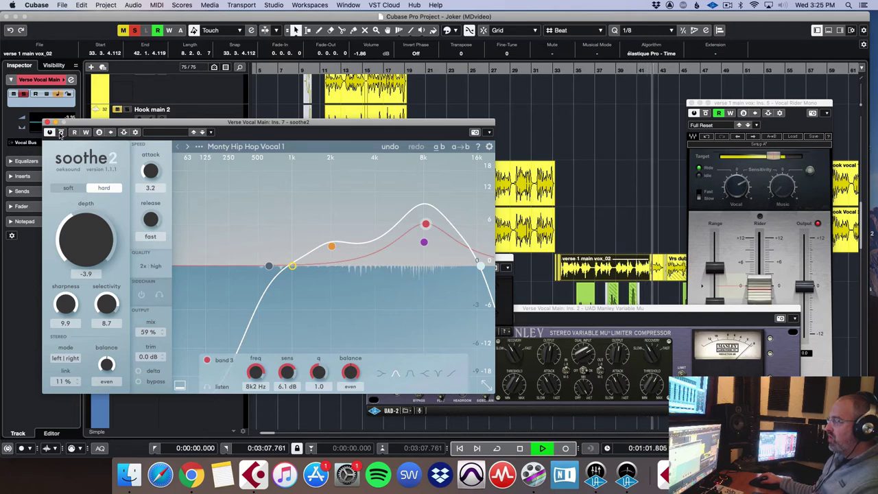
{"action": "key", "text": "space"}
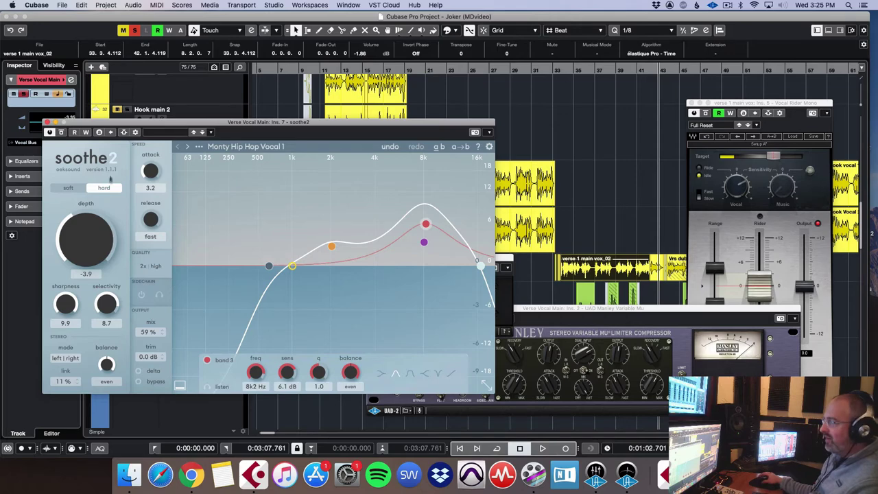
{"action": "left_click", "coordinate": [47, 122]}
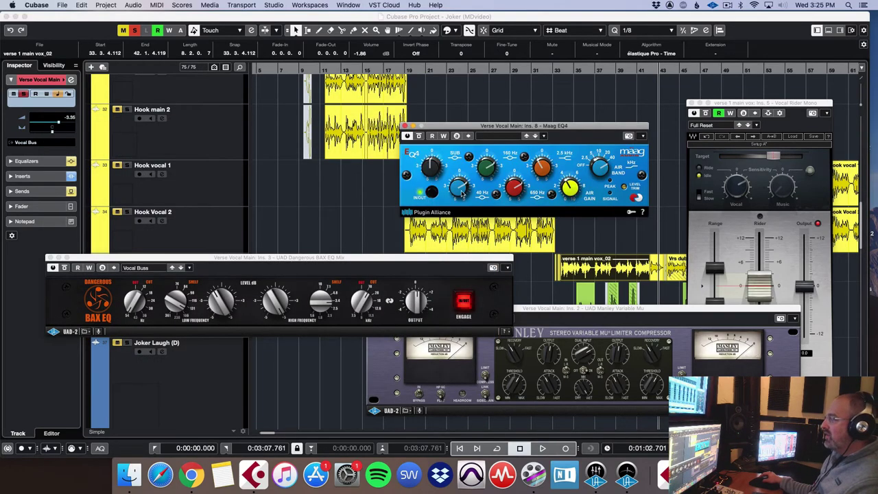
Audition the Maag EQ4 insert on Verse Vocal Main, stop playback and close its window.
{"action": "key", "text": "space"}
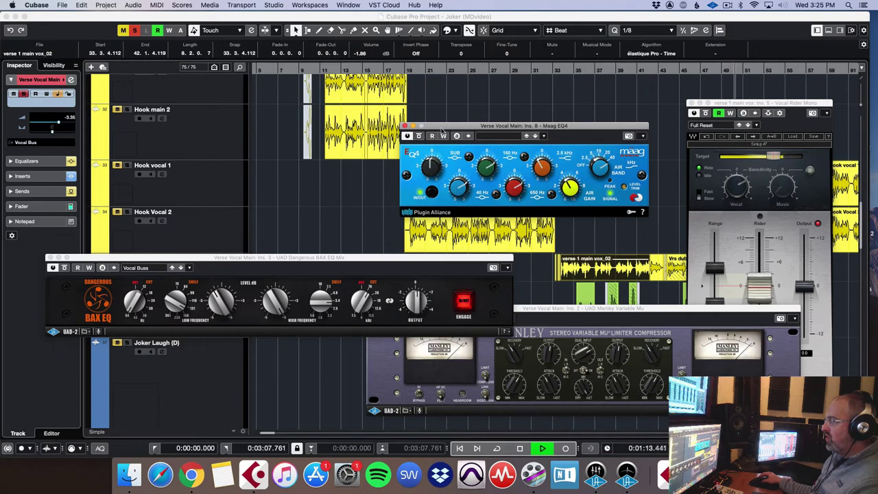
{"action": "left_click_drag", "start_coordinate": [442, 130], "coordinate": [395, 120]}
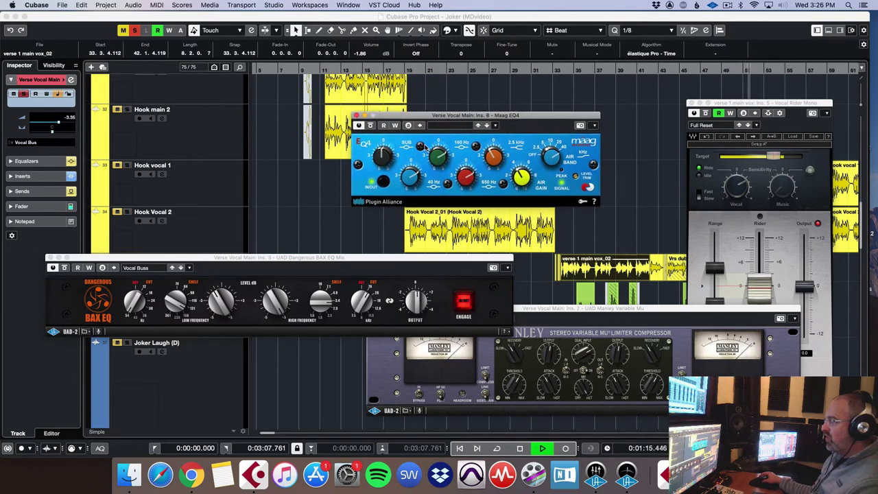
{"action": "key", "text": "space"}
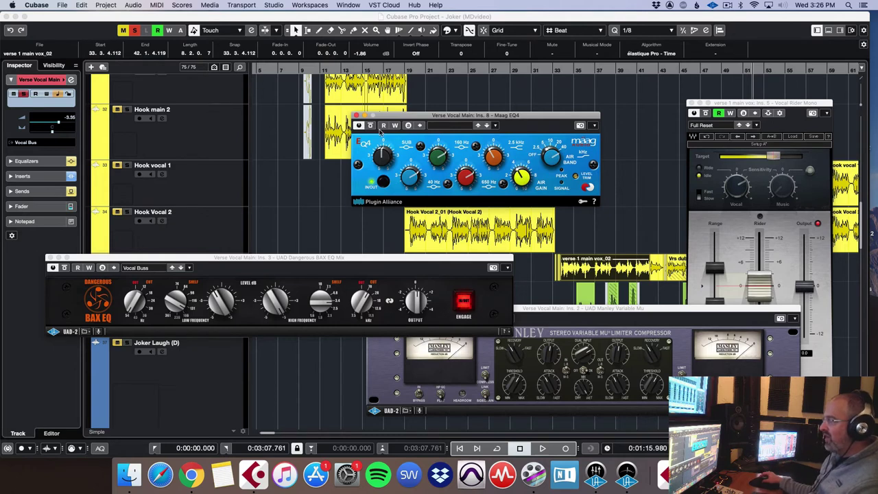
{"action": "left_click", "coordinate": [355, 115]}
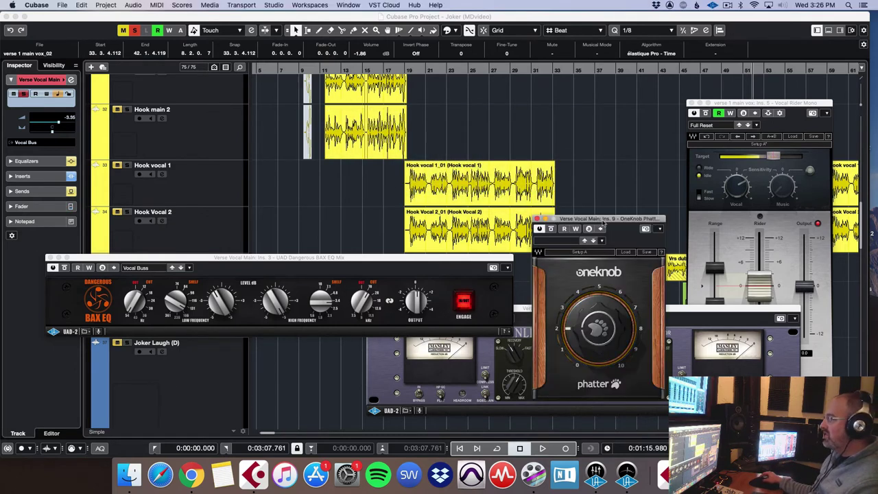
Move the OneKnob Phatter window off the verse clips and audition the insert from bar 33 with its bypass toggled.
{"action": "left_click_drag", "start_coordinate": [604, 221], "coordinate": [468, 73]}
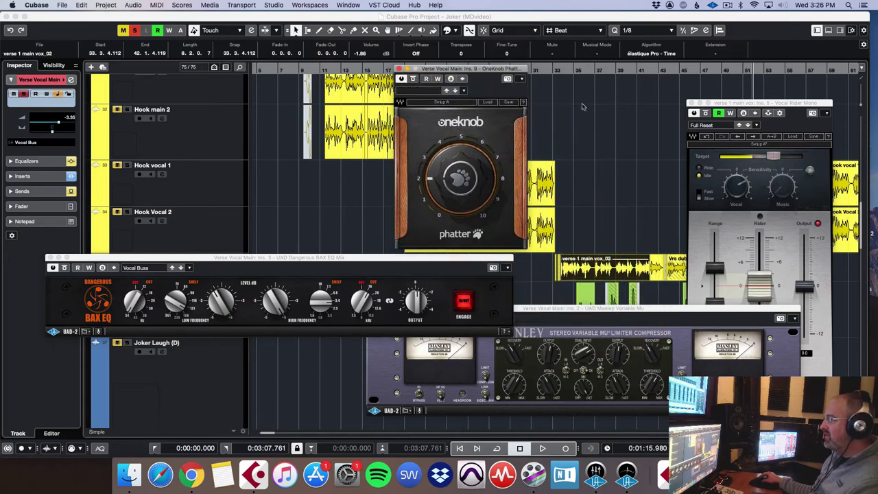
{"action": "left_click", "coordinate": [559, 70]}
{"action": "key", "text": "space"}
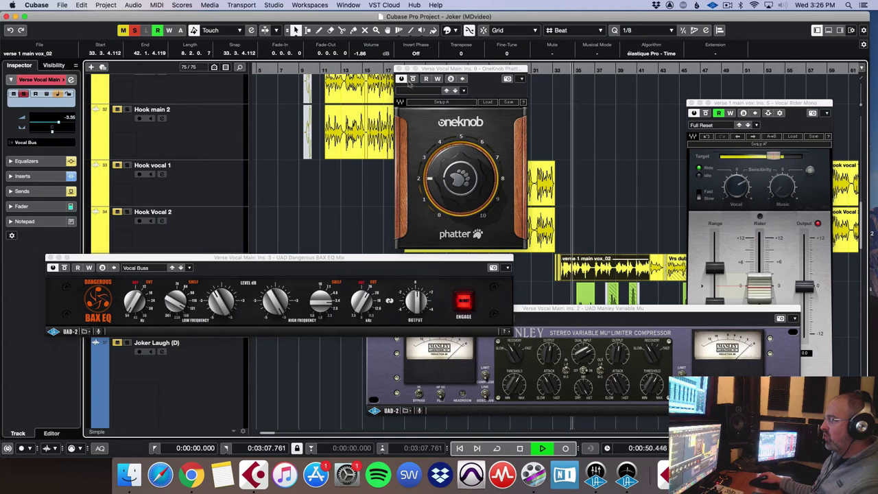
{"action": "left_click", "coordinate": [412, 80]}
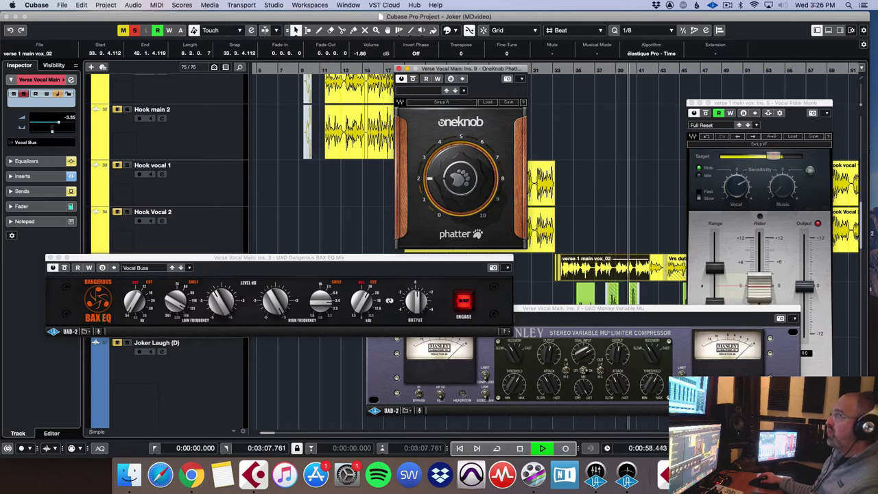
{"action": "key", "text": "space"}
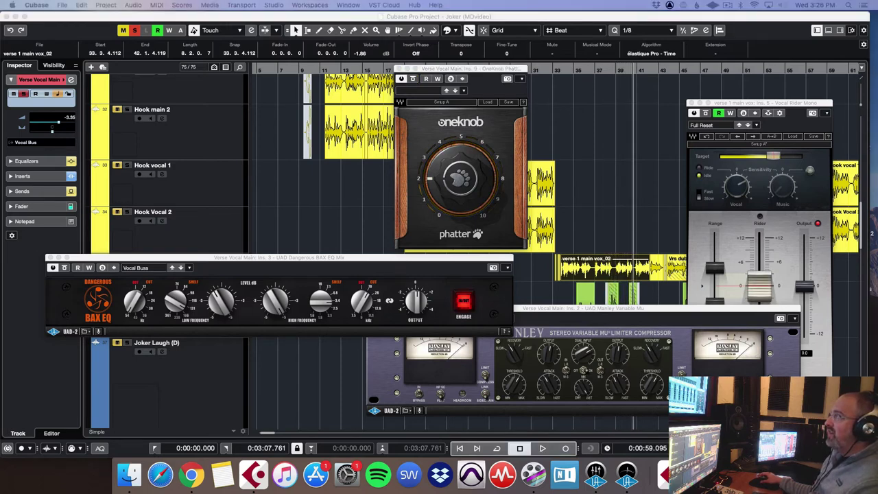
Take the Ozone 9 Match EQ insert on Verse Vocal Main out of bypass and move its window clear of the verse clips.
{"action": "left_click_drag", "start_coordinate": [398, 152], "coordinate": [516, 105]}
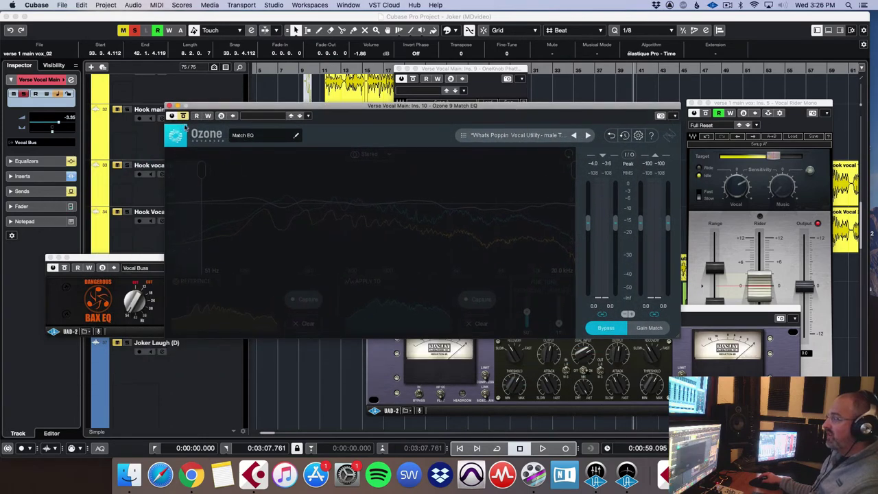
{"action": "left_click", "coordinate": [183, 117]}
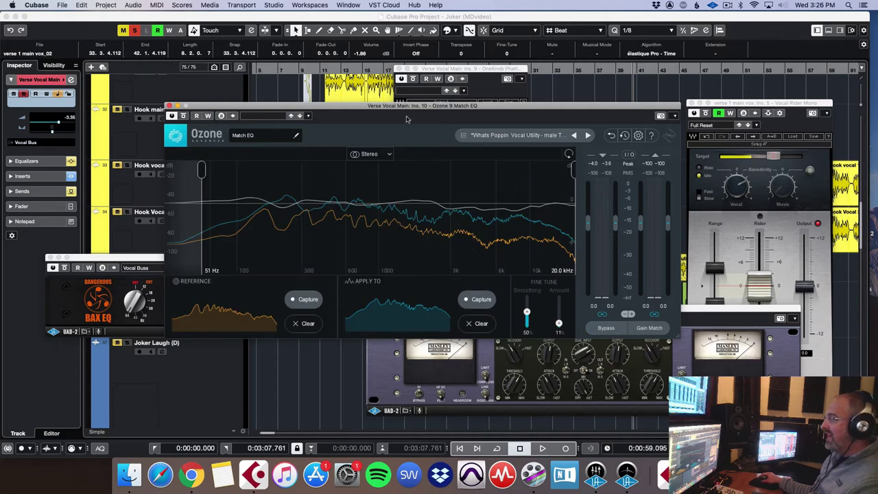
{"action": "left_click_drag", "start_coordinate": [419, 111], "coordinate": [365, 114]}
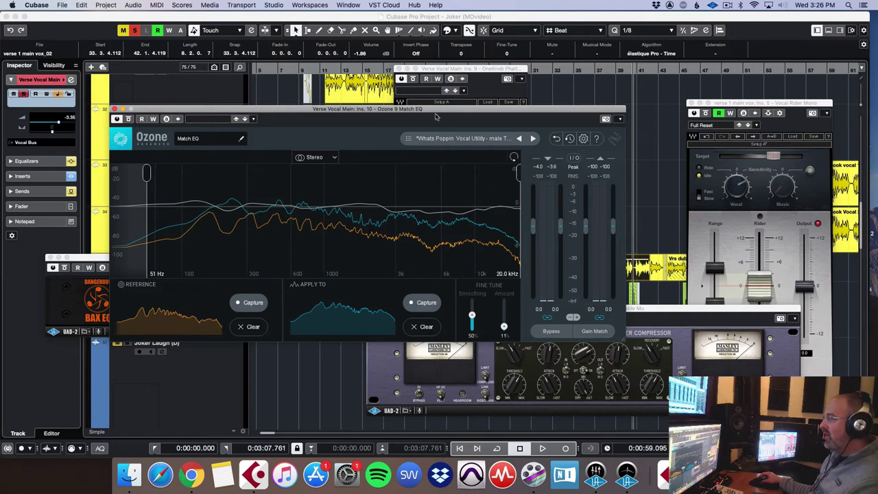
{"action": "left_click_drag", "start_coordinate": [434, 111], "coordinate": [357, 130]}
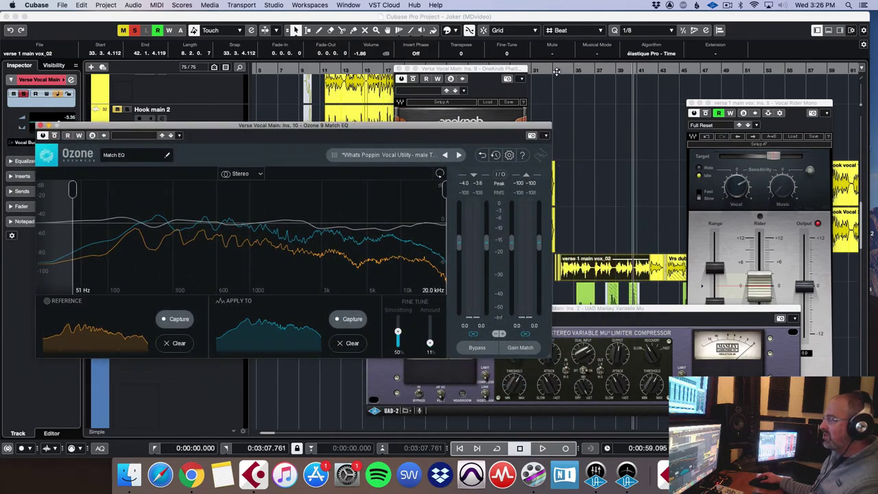
Play the verse from bar 33, compare Ozone 9 Match EQ bypassed and active, leave it active and stop playback.
{"action": "left_click", "coordinate": [606, 236]}
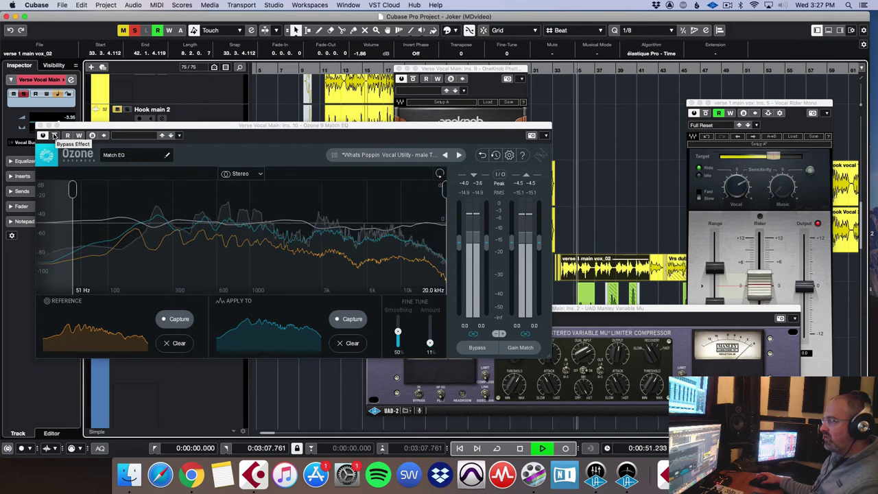
{"action": "left_click", "coordinate": [55, 136]}
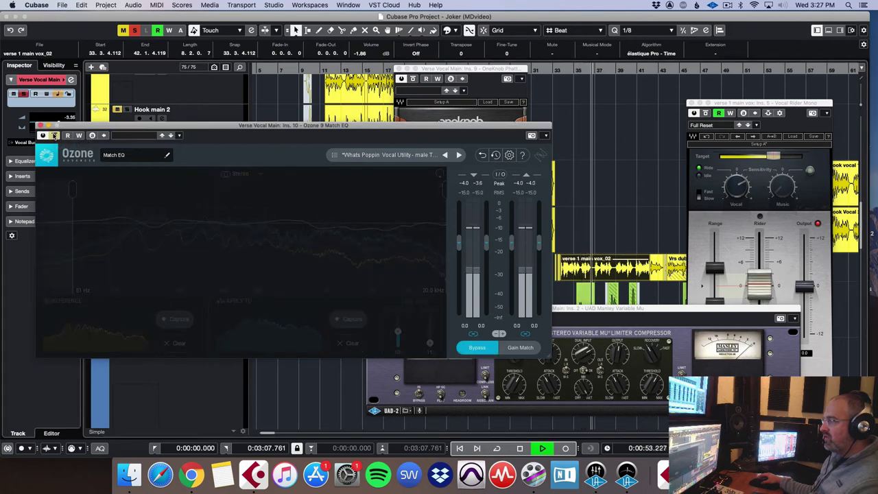
{"action": "left_click", "coordinate": [55, 136]}
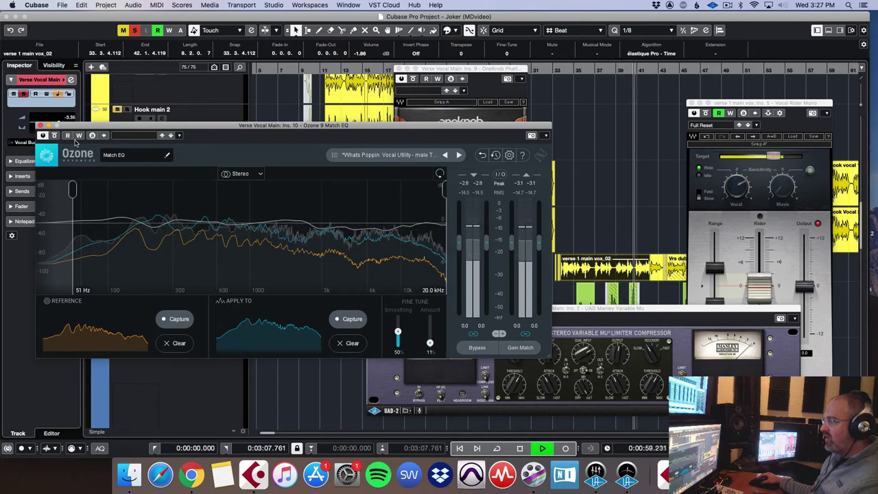
{"action": "left_click", "coordinate": [55, 136]}
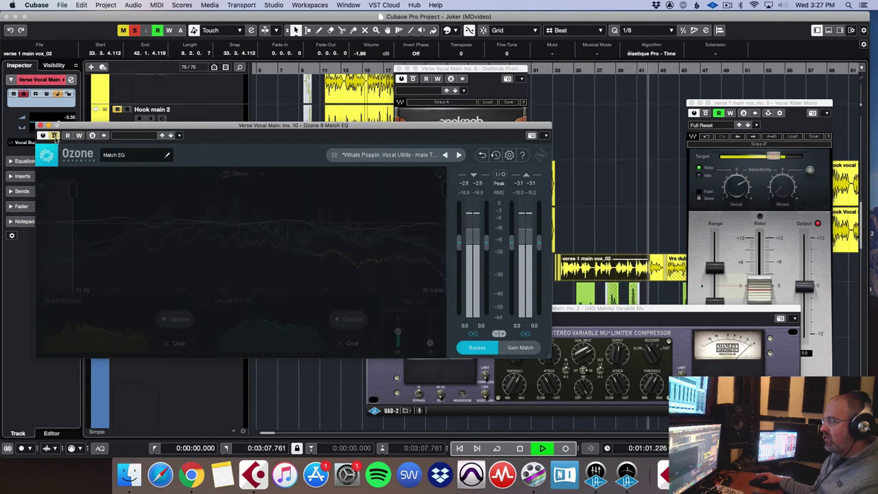
{"action": "left_click", "coordinate": [55, 136]}
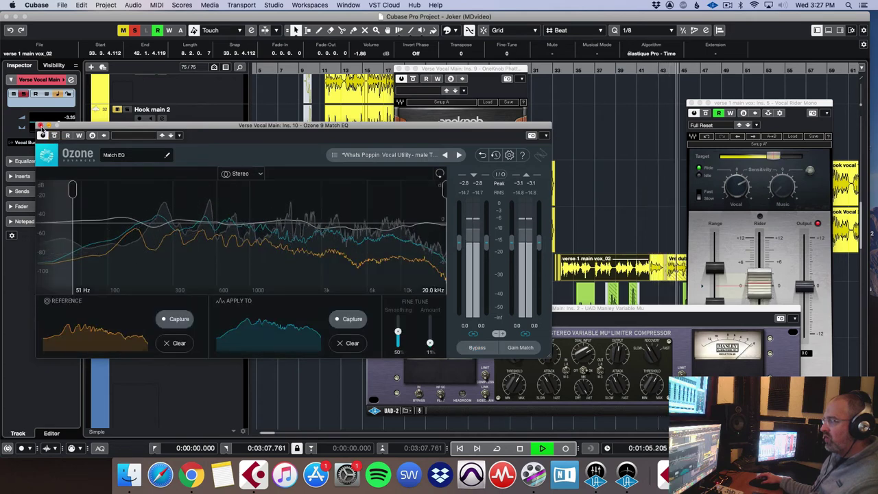
{"action": "key", "text": "space"}
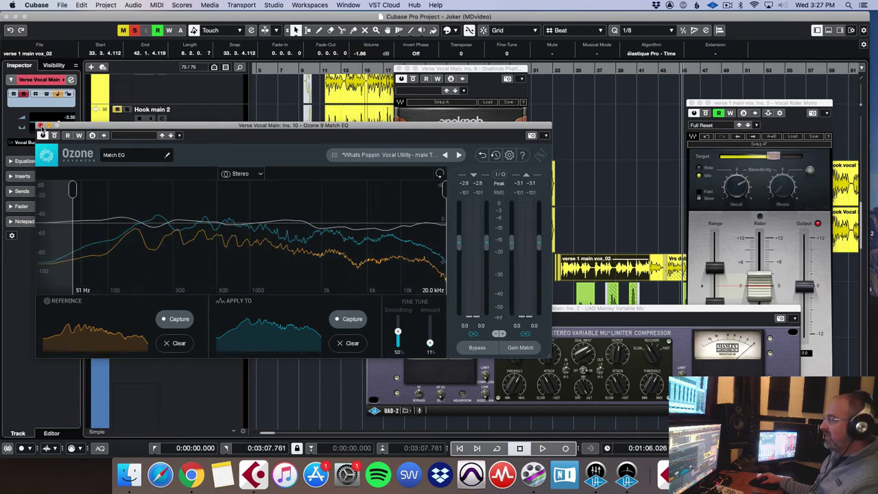
Close the Ozone 9 Match EQ, Dangerous BAX EQ and OneKnob Phatter windows of Verse Vocal Main.
{"action": "left_click", "coordinate": [41, 127]}
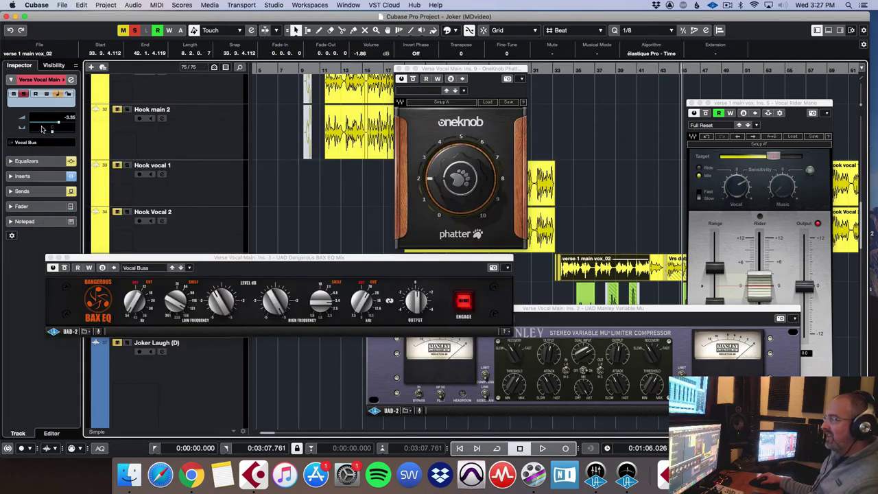
{"action": "left_click", "coordinate": [50, 259]}
{"action": "left_click", "coordinate": [399, 69]}
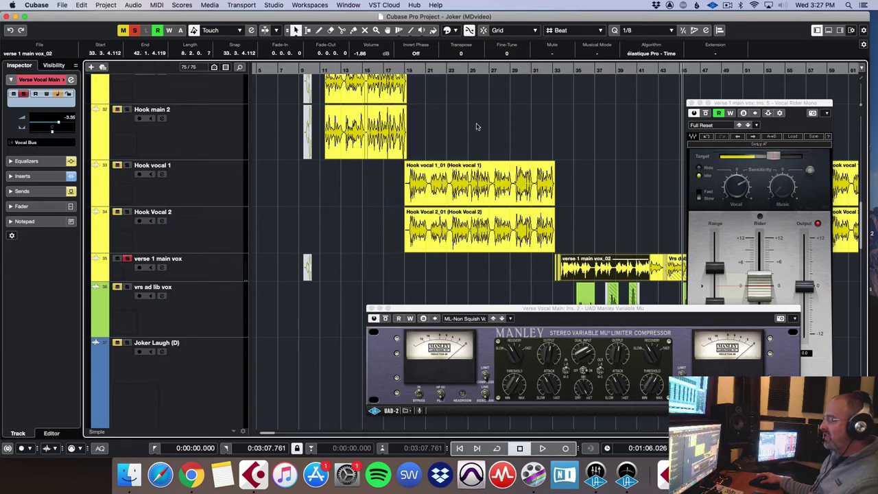
Take the sends of Verse Vocal Main out of bypass in its channel settings and close the settings window.
{"action": "key", "text": "e"}
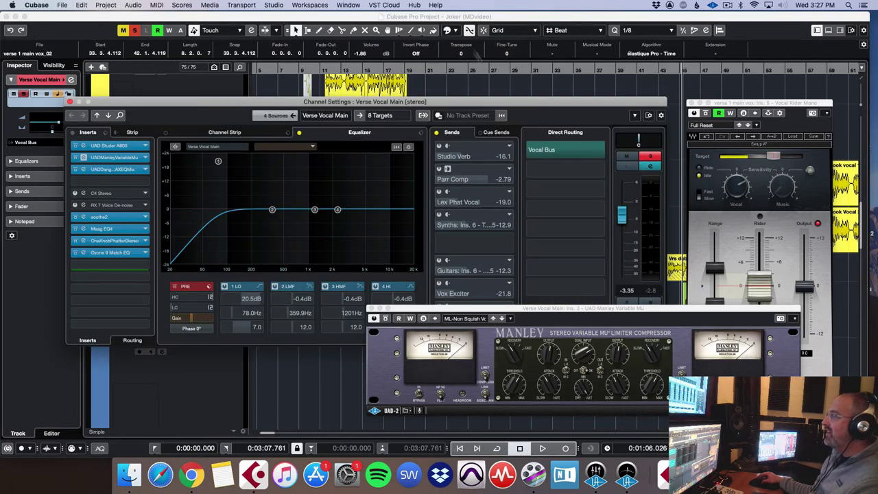
{"action": "left_click_drag", "start_coordinate": [459, 108], "coordinate": [667, 89]}
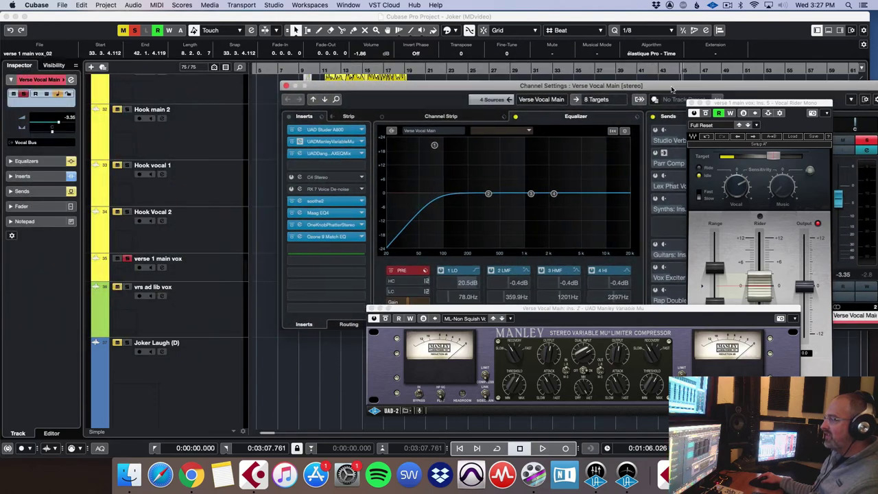
{"action": "key", "text": "e"}
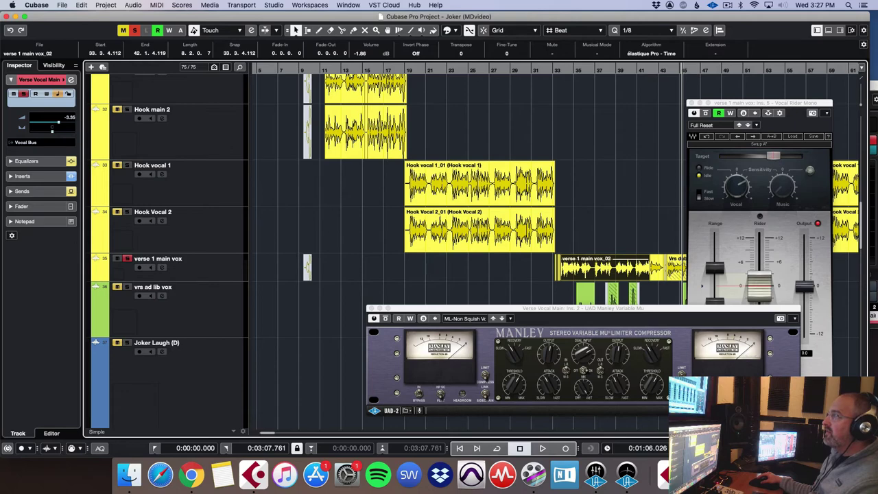
{"action": "key", "text": "e"}
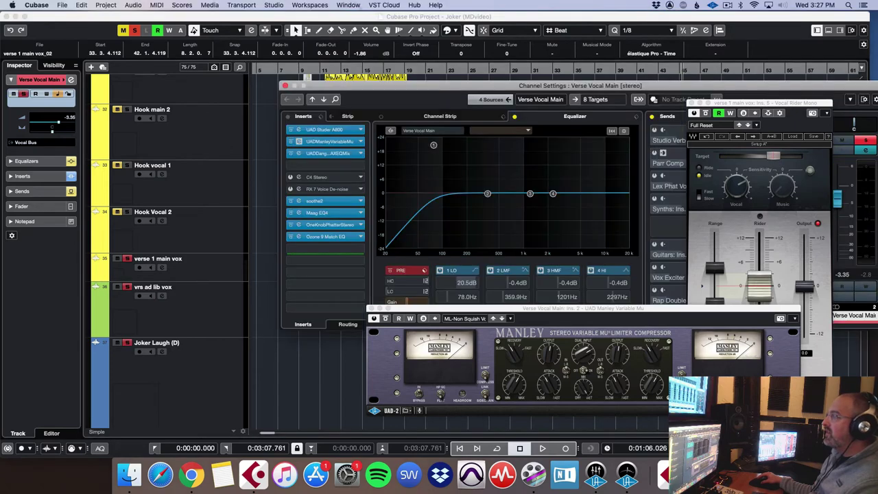
{"action": "left_click_drag", "start_coordinate": [633, 86], "coordinate": [467, 69]}
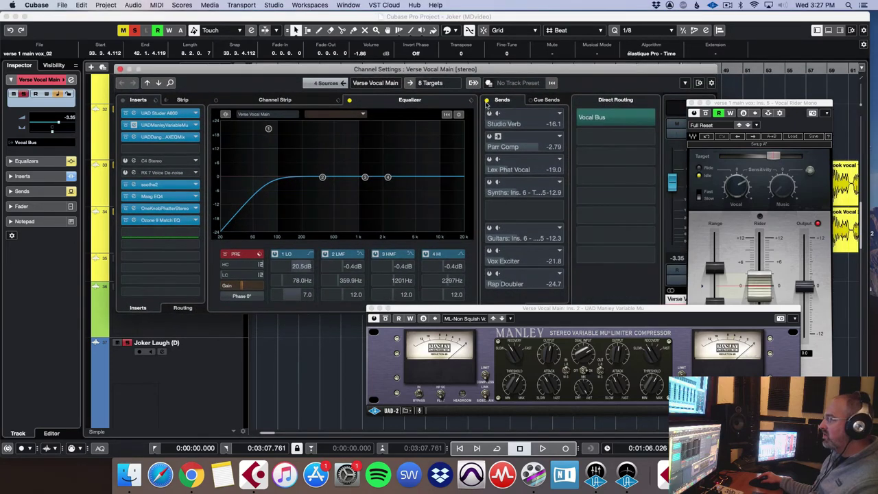
{"action": "left_click", "coordinate": [486, 100]}
{"action": "left_click_drag", "start_coordinate": [404, 72], "coordinate": [530, 79]}
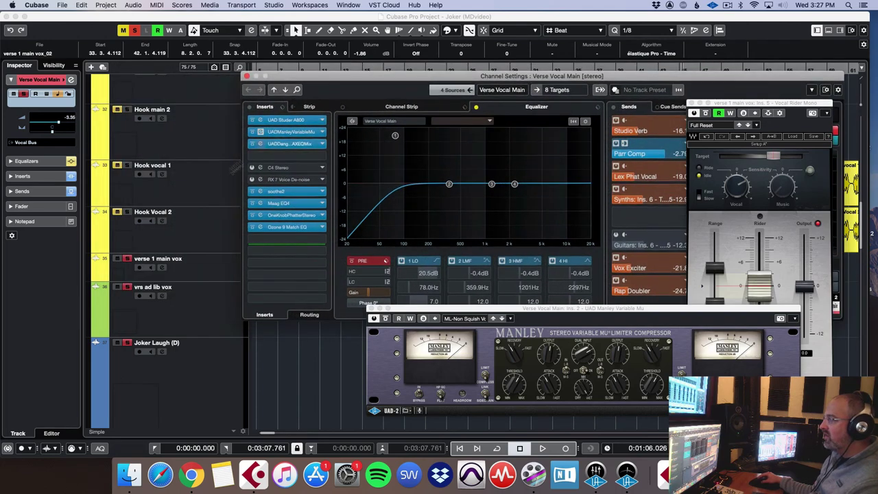
{"action": "key", "text": "e"}
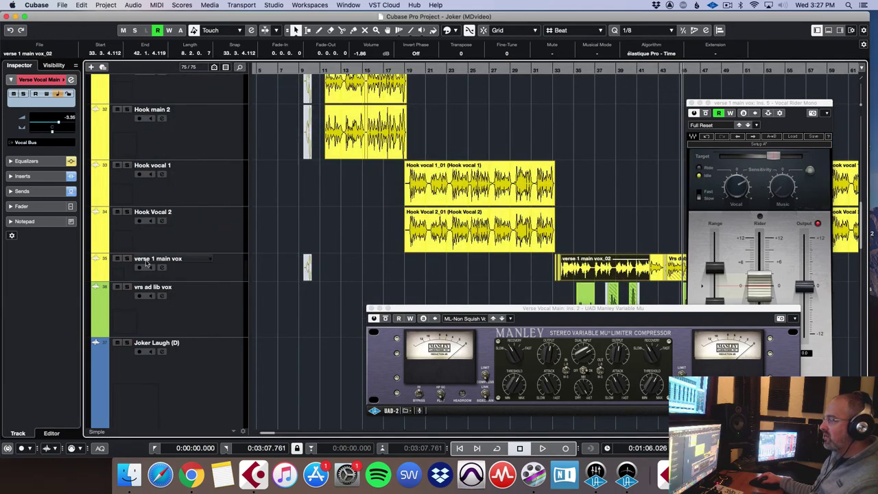
Solo the verse 1 main vox track and start playback from bar 33.
{"action": "left_click", "coordinate": [127, 259]}
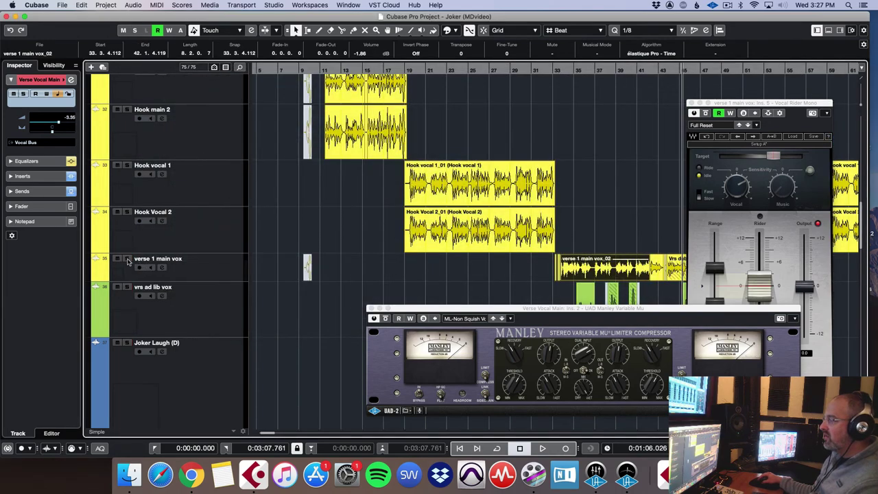
{"action": "left_click", "coordinate": [562, 70]}
{"action": "key", "text": "space"}
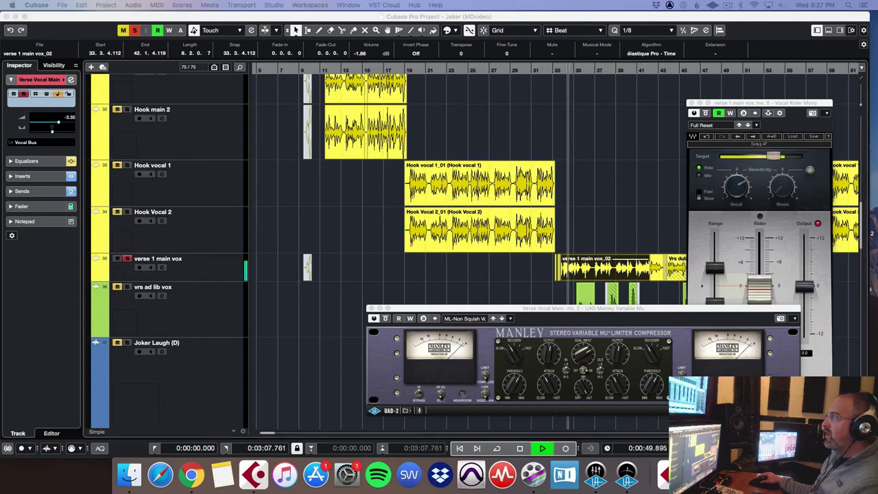
Compare all Verse Vocal Main sends active and bypassed during playback, leave them active and stop playback.
{"action": "key", "text": "e"}
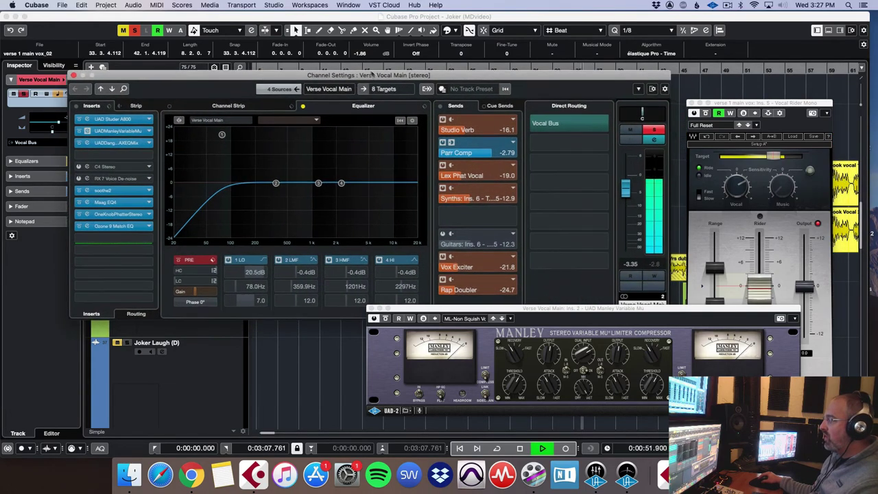
{"action": "left_click_drag", "start_coordinate": [371, 74], "coordinate": [344, 69]}
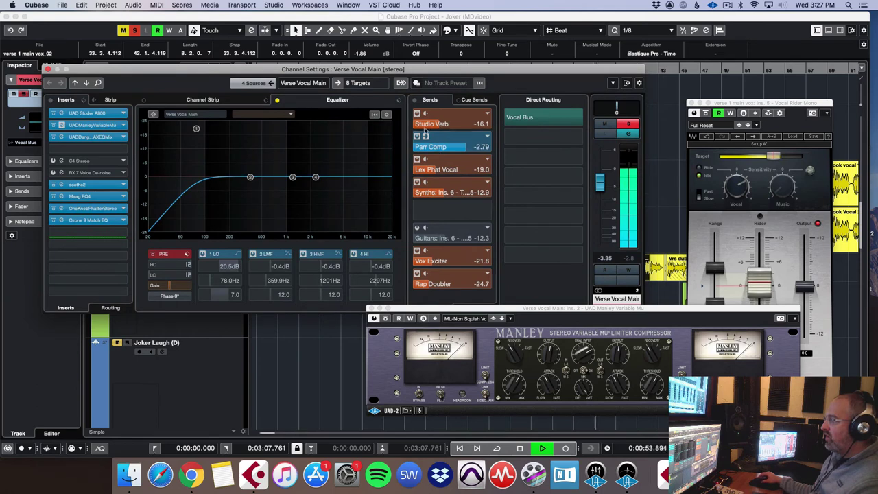
{"action": "left_click", "coordinate": [415, 100]}
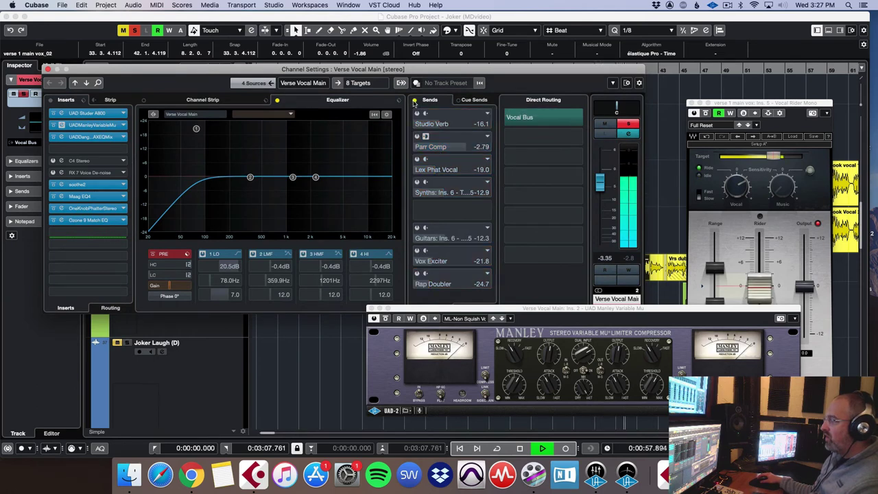
{"action": "left_click", "coordinate": [415, 101]}
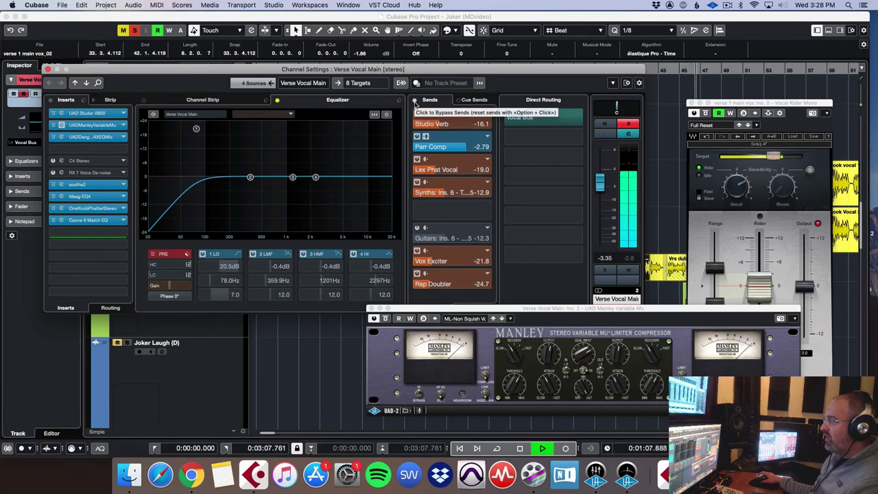
{"action": "left_click", "coordinate": [414, 100]}
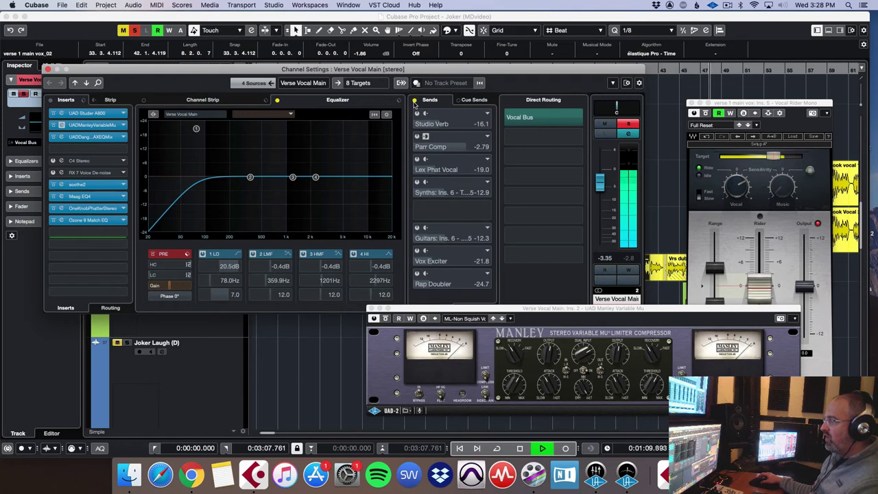
{"action": "left_click", "coordinate": [414, 101]}
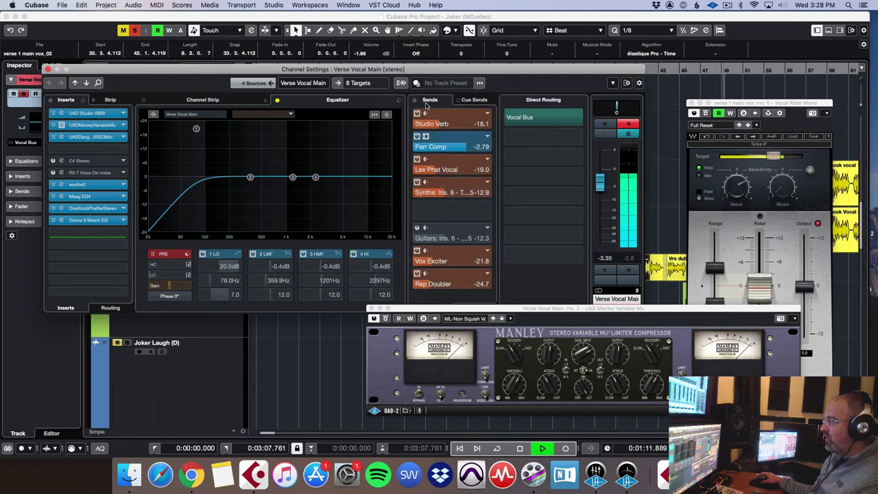
{"action": "key", "text": "space"}
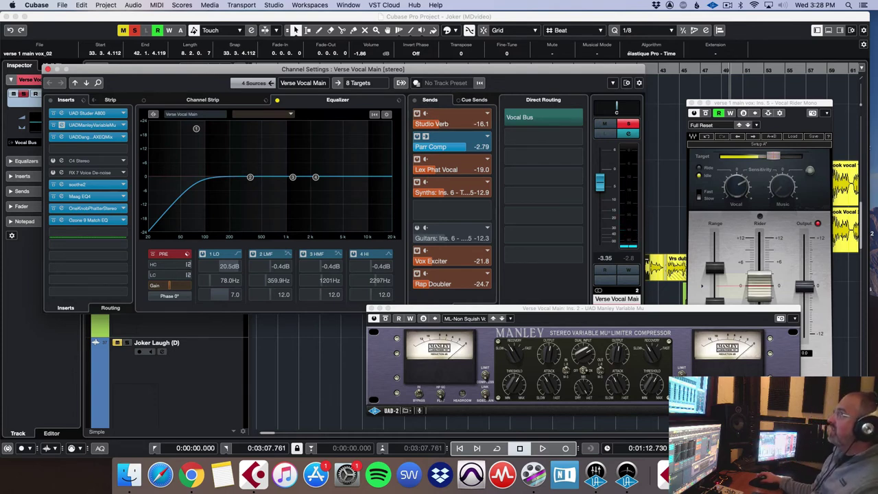
Examine the Seventh Heaven reverb settings on the Studio Verb send and close its window.
{"action": "double_click", "coordinate": [440, 124]}
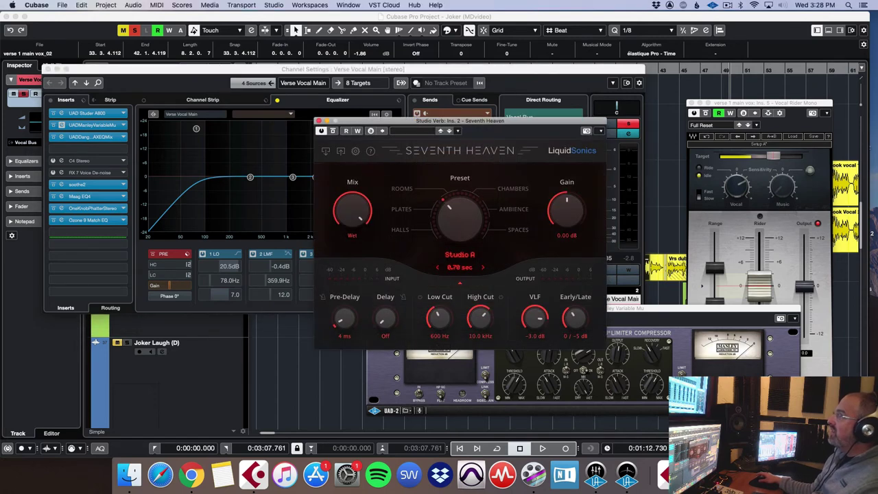
{"action": "left_click_drag", "start_coordinate": [520, 124], "coordinate": [310, 120]}
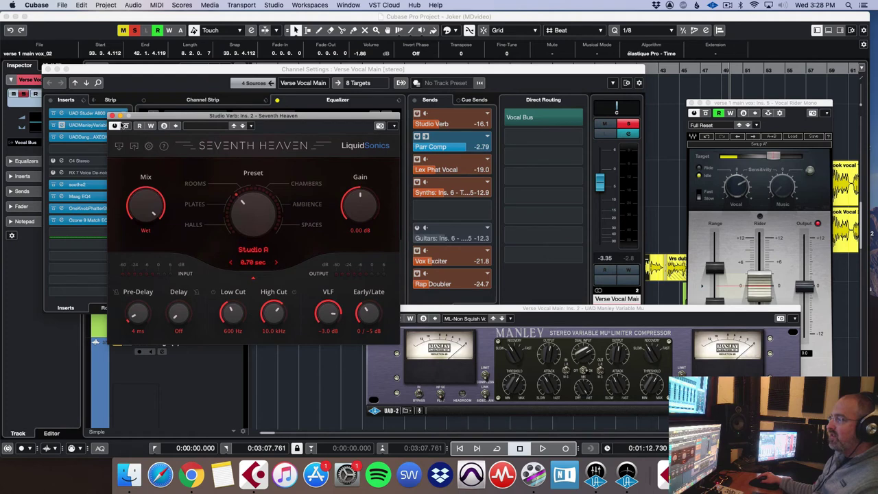
{"action": "left_click", "coordinate": [112, 116]}
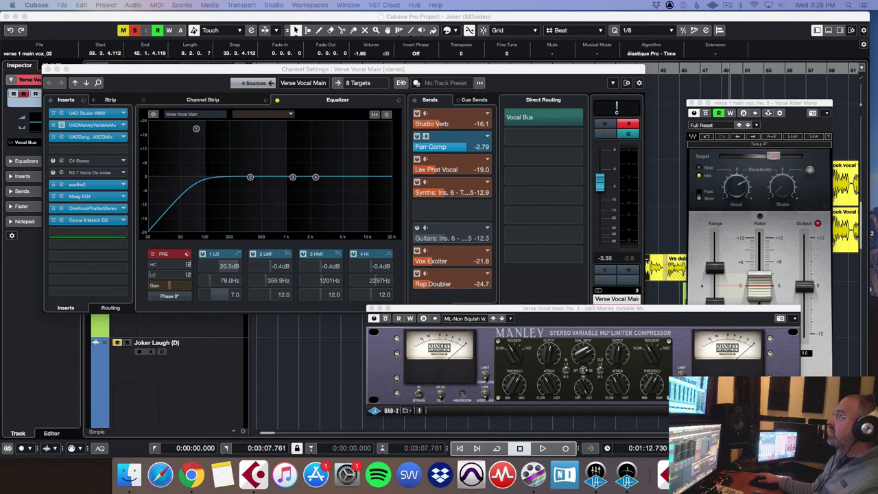
Examine the UAD Lexicon 224 settings on the Lex Phat Vocal send, including the pre-delay, and close its window.
{"action": "left_click_drag", "start_coordinate": [234, 11], "coordinate": [260, 84]}
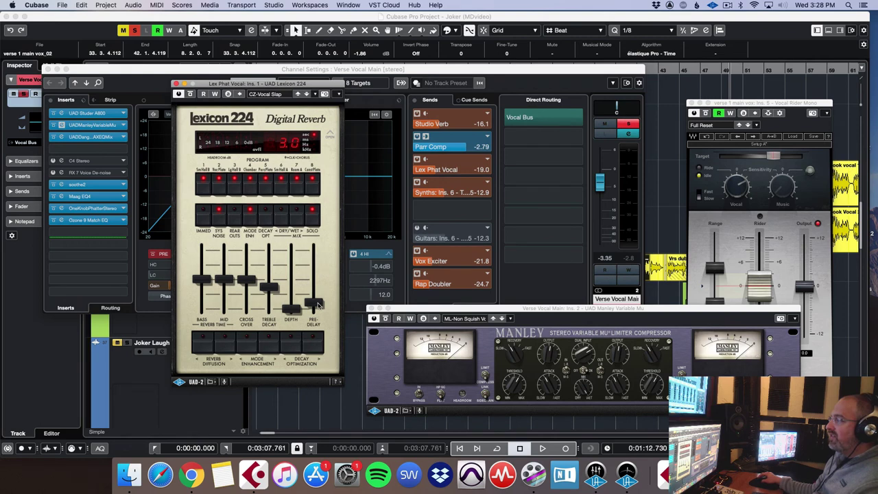
{"action": "left_click", "coordinate": [318, 304]}
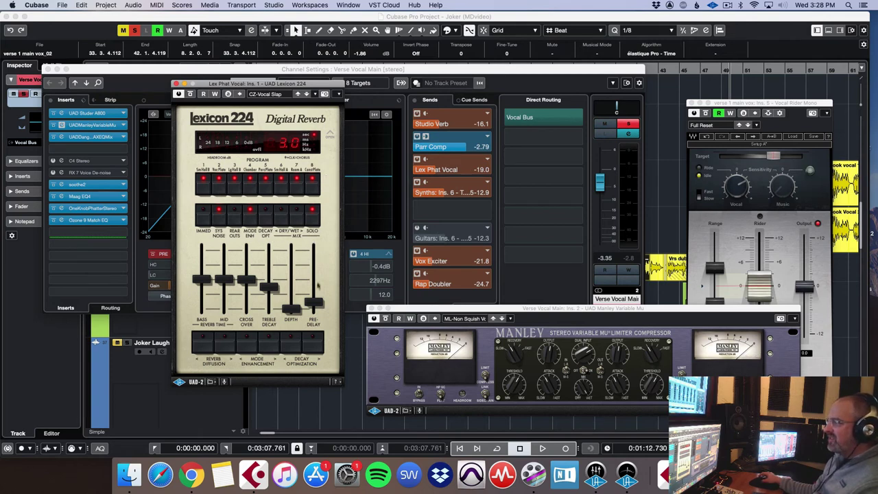
{"action": "left_click", "coordinate": [177, 83]}
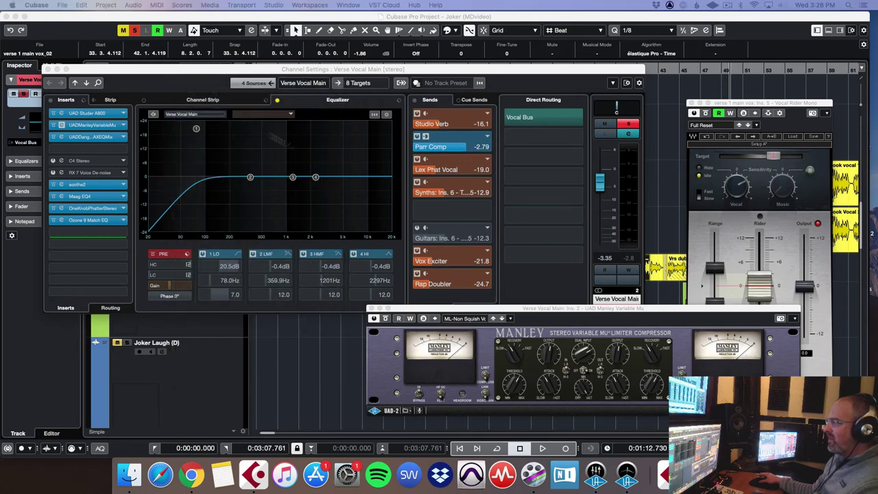
Examine the SuperTap 2-Taps delay on the Vox Exciter send with the channel settings closed, and close its window.
{"action": "left_click", "coordinate": [47, 69]}
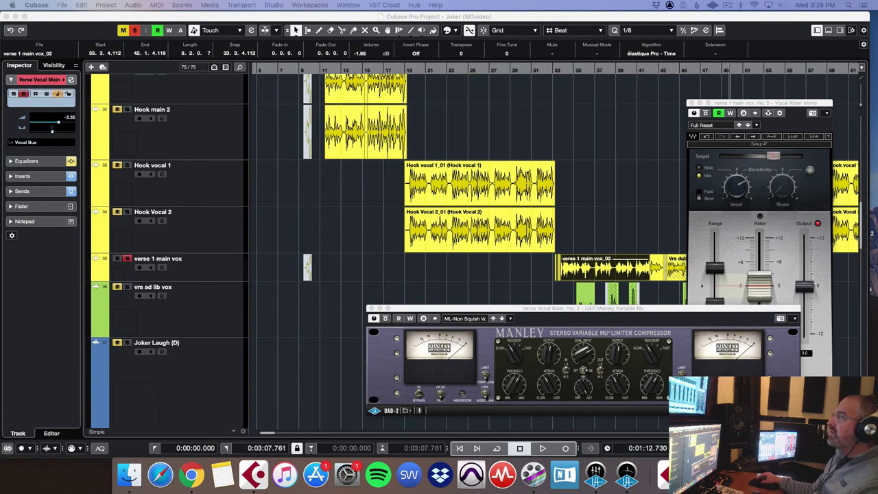
{"action": "key", "text": "e"}
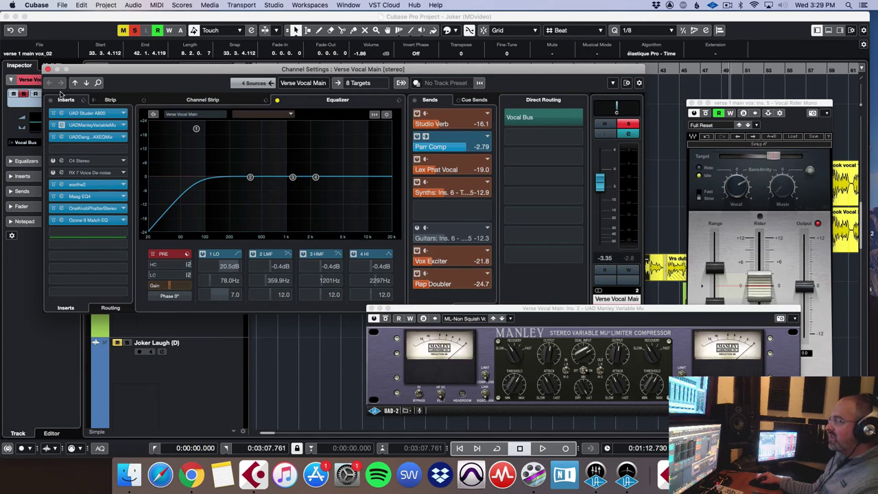
{"action": "left_click", "coordinate": [47, 69]}
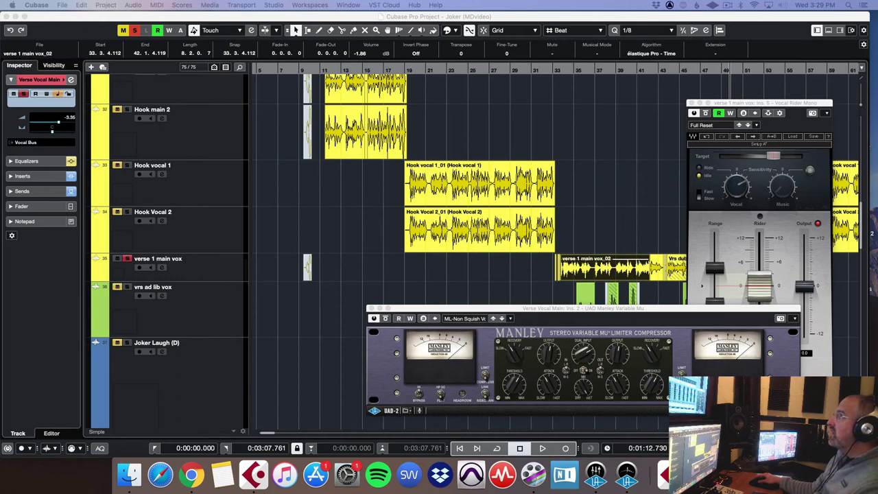
{"action": "left_click_drag", "start_coordinate": [299, 34], "coordinate": [221, 182]}
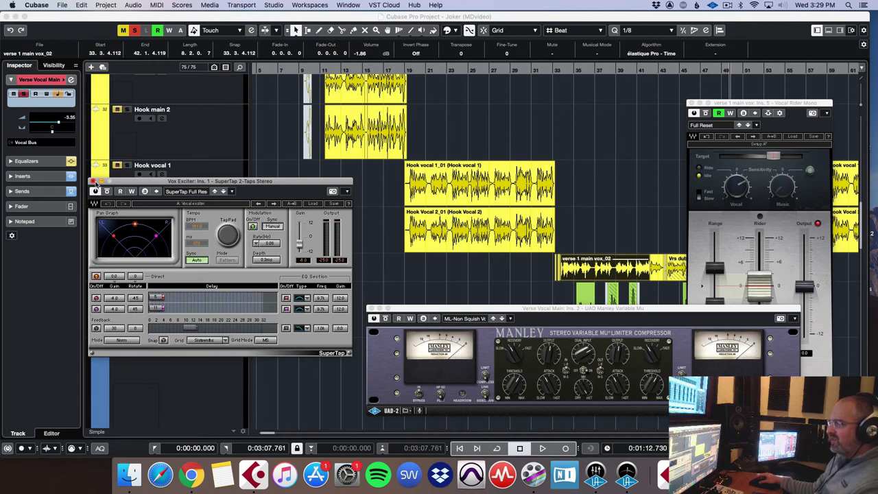
{"action": "left_click", "coordinate": [94, 182]}
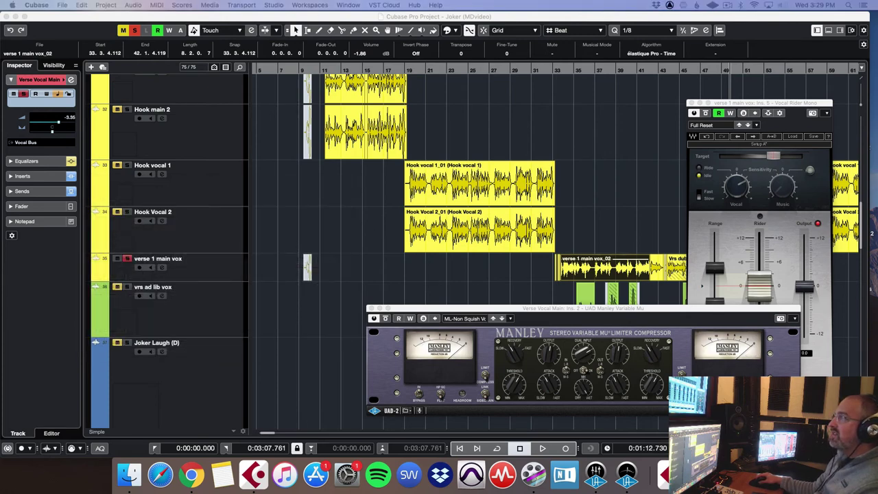
Examine the Doubler2, SSLEQ and S1 Stereo Imager inserts on the Rap Doubler send side by side and close their windows.
{"action": "key", "text": "e"}
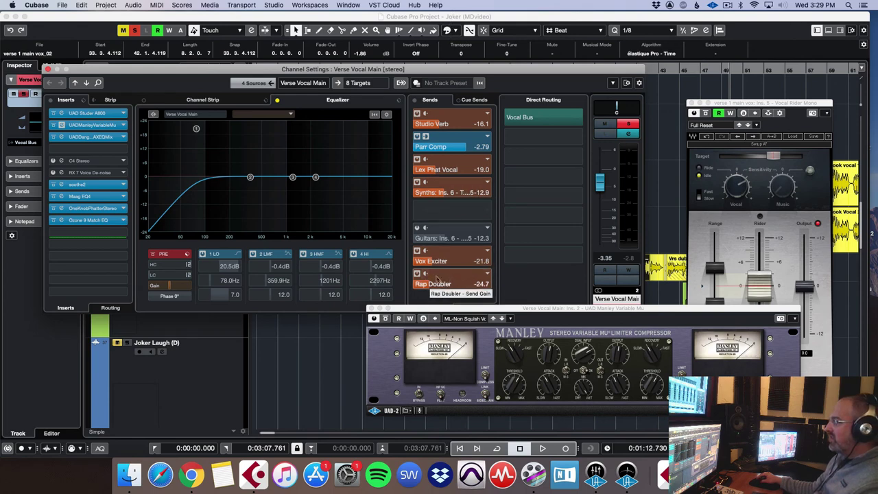
{"action": "left_click", "coordinate": [48, 70]}
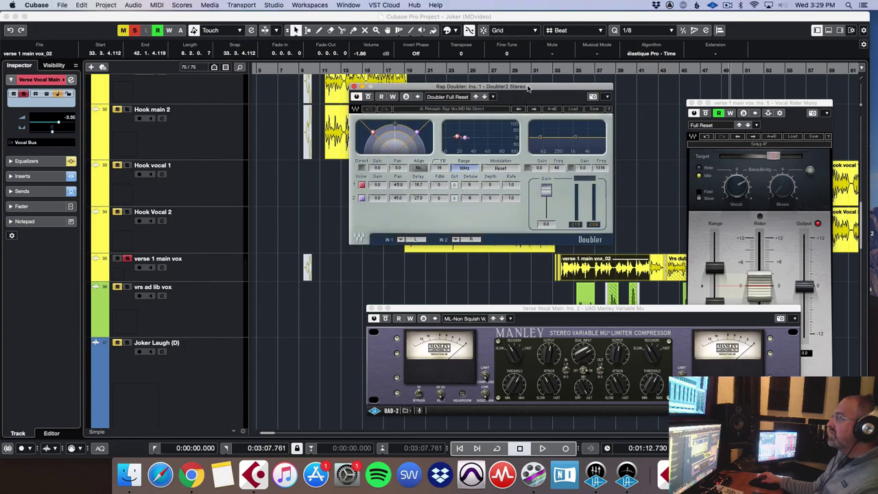
{"action": "left_click_drag", "start_coordinate": [528, 88], "coordinate": [192, 80]}
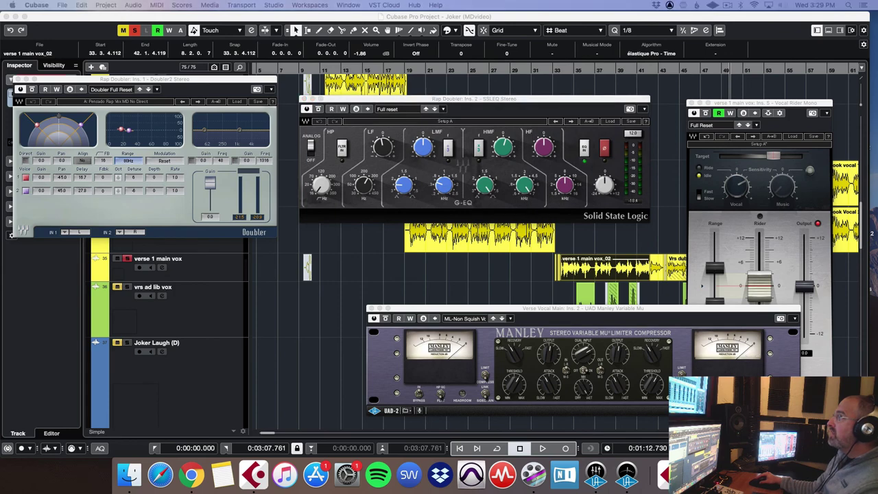
{"action": "left_click_drag", "start_coordinate": [371, 491], "coordinate": [478, 237]}
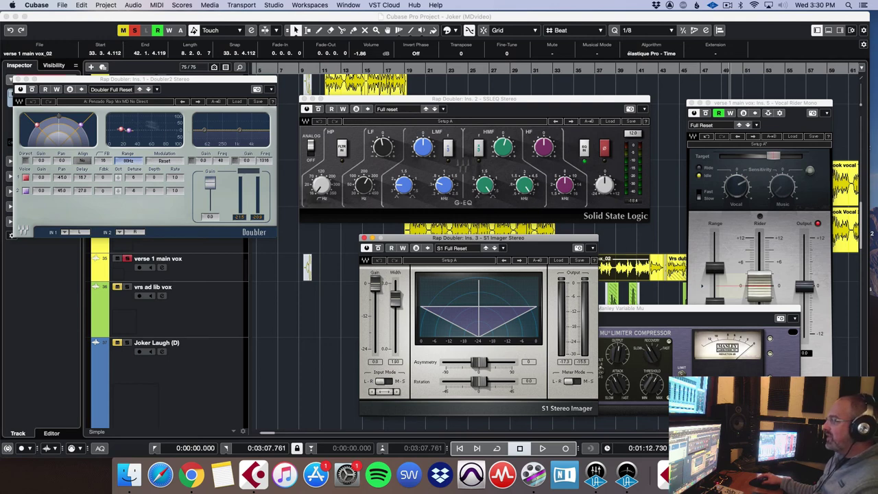
{"action": "left_click", "coordinate": [19, 80]}
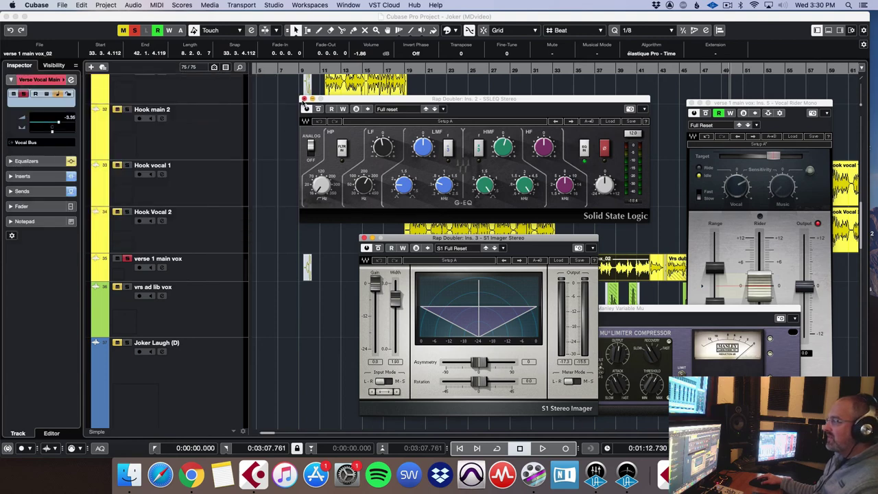
{"action": "left_click", "coordinate": [303, 98]}
{"action": "left_click", "coordinate": [364, 239]}
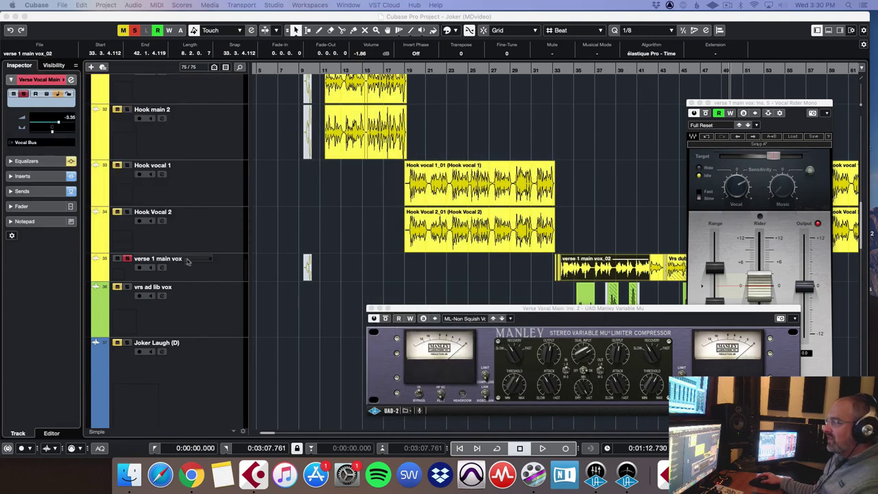
Unsolo the verse 1 main vox track and play the verse in the full mix with the Vocal Rider and Manley Variable Mu windows closed.
{"action": "left_click", "coordinate": [128, 259]}
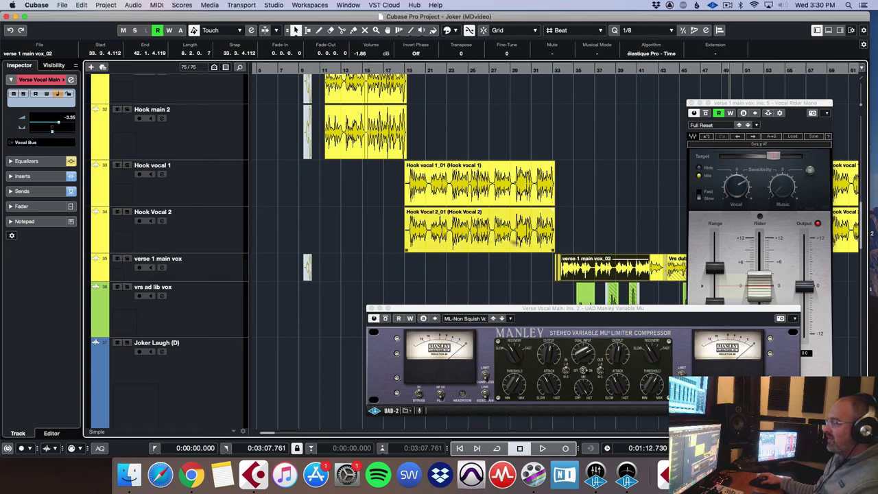
{"action": "key", "text": "space"}
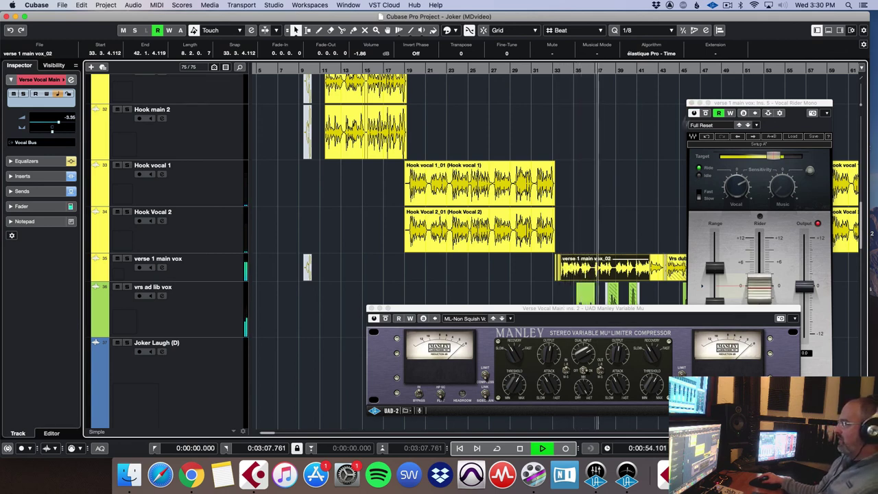
{"action": "left_click", "coordinate": [692, 103]}
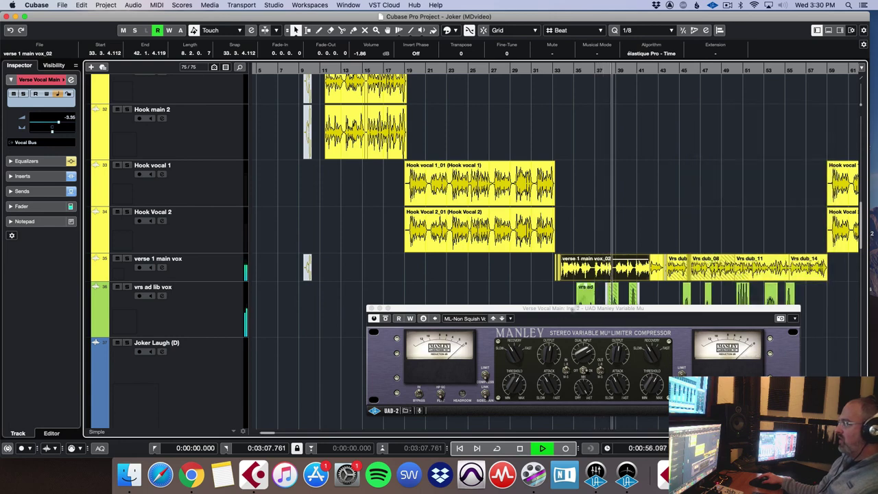
{"action": "left_click", "coordinate": [371, 309]}
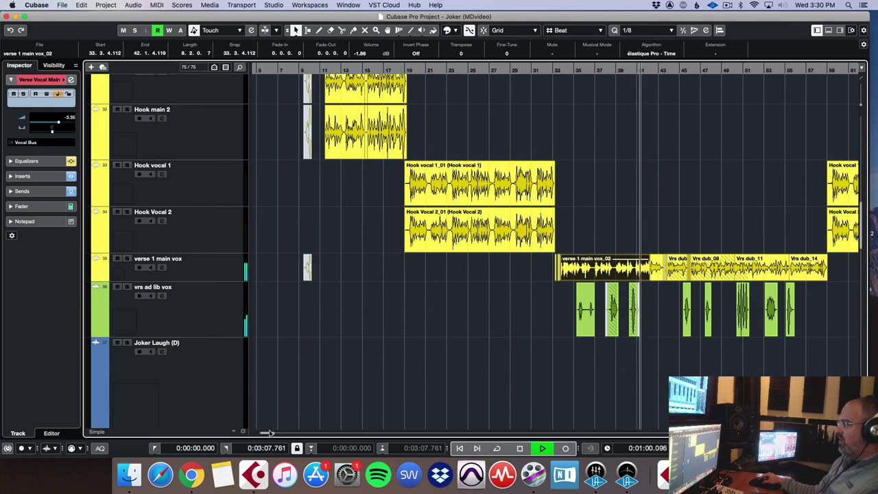
Make the verse 1 main vox track taller and examine the verse's main and ad-lib vocal clips during full-mix playback.
{"action": "left_click_drag", "start_coordinate": [272, 433], "coordinate": [273, 431]}
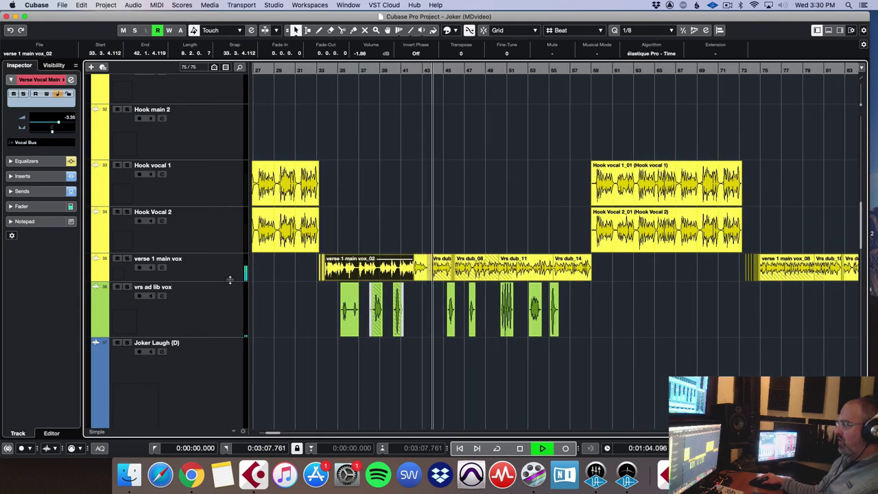
{"action": "left_click_drag", "start_coordinate": [230, 280], "coordinate": [232, 307]}
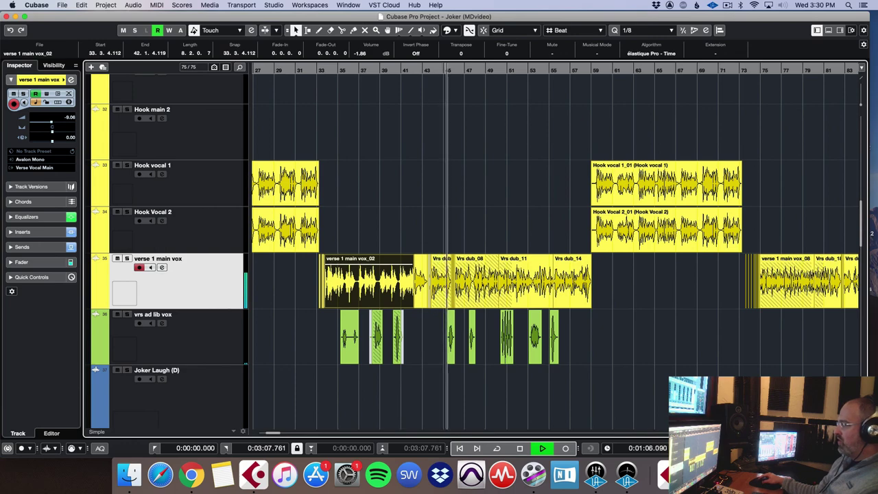
{"action": "key", "text": "h"}
{"action": "key", "text": "h"}
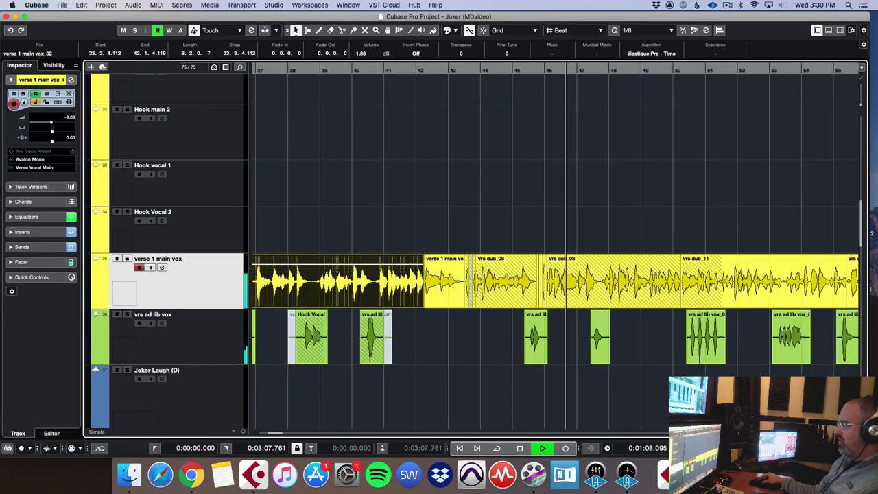
{"action": "key", "text": "g"}
{"action": "key", "text": "g"}
{"action": "key", "text": "g"}
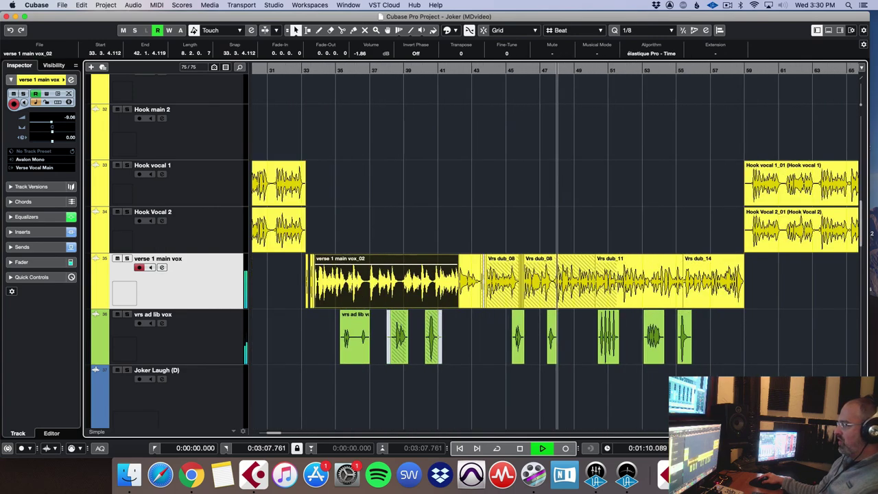
{"action": "key", "text": "h"}
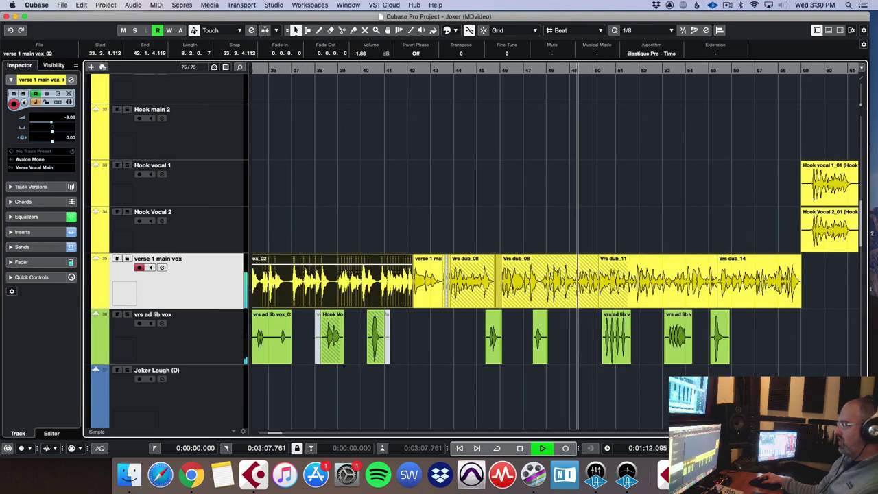
{"action": "key", "text": "g"}
{"action": "key", "text": "g"}
{"action": "key", "text": "h"}
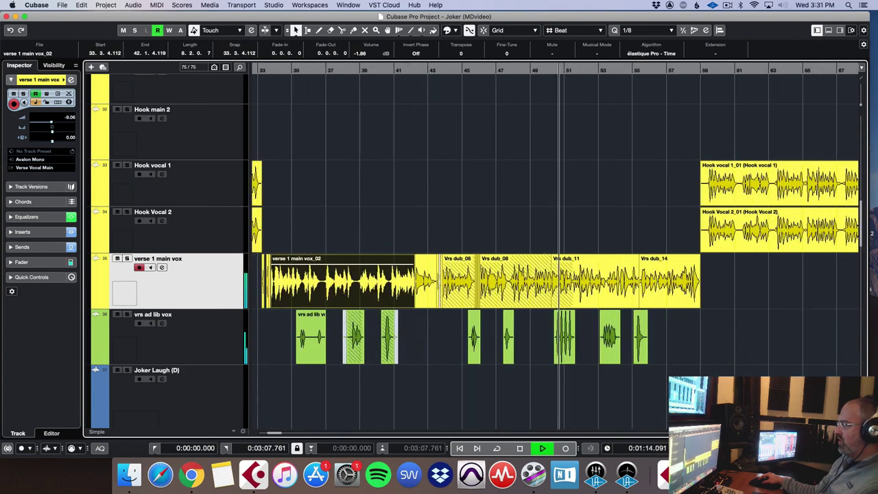
{"action": "key", "text": "g"}
{"action": "key", "text": "g"}
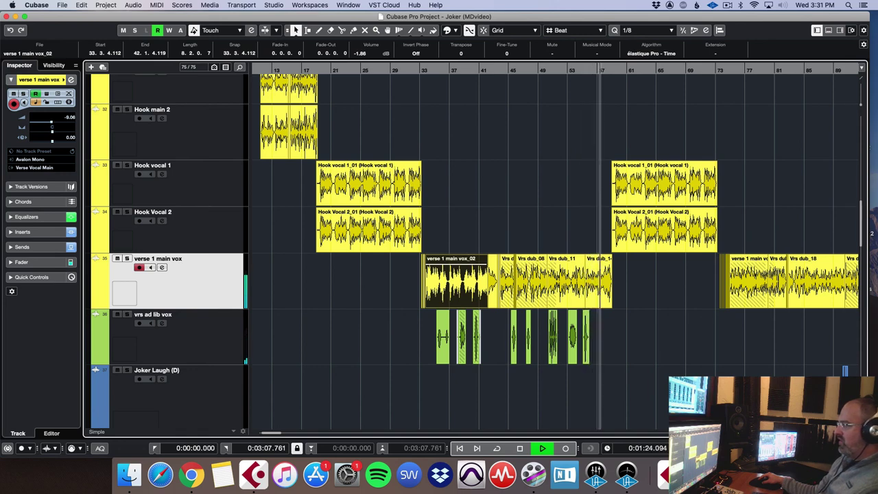
{"action": "key", "text": "h"}
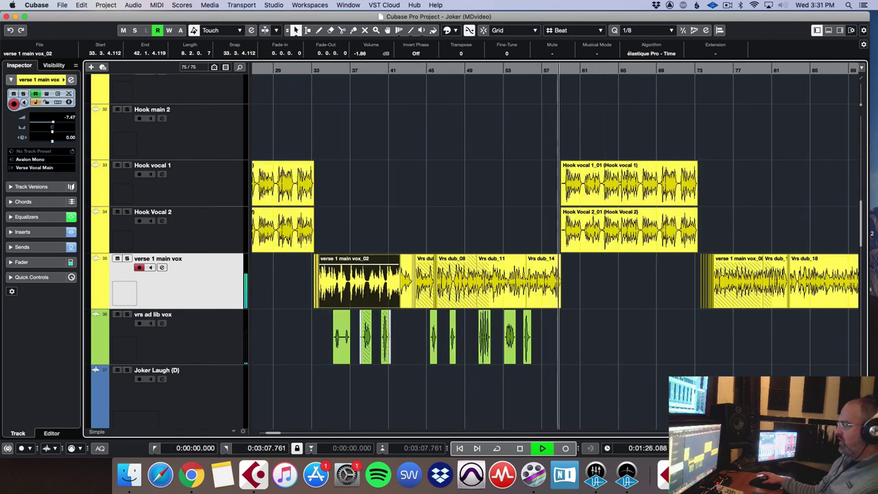